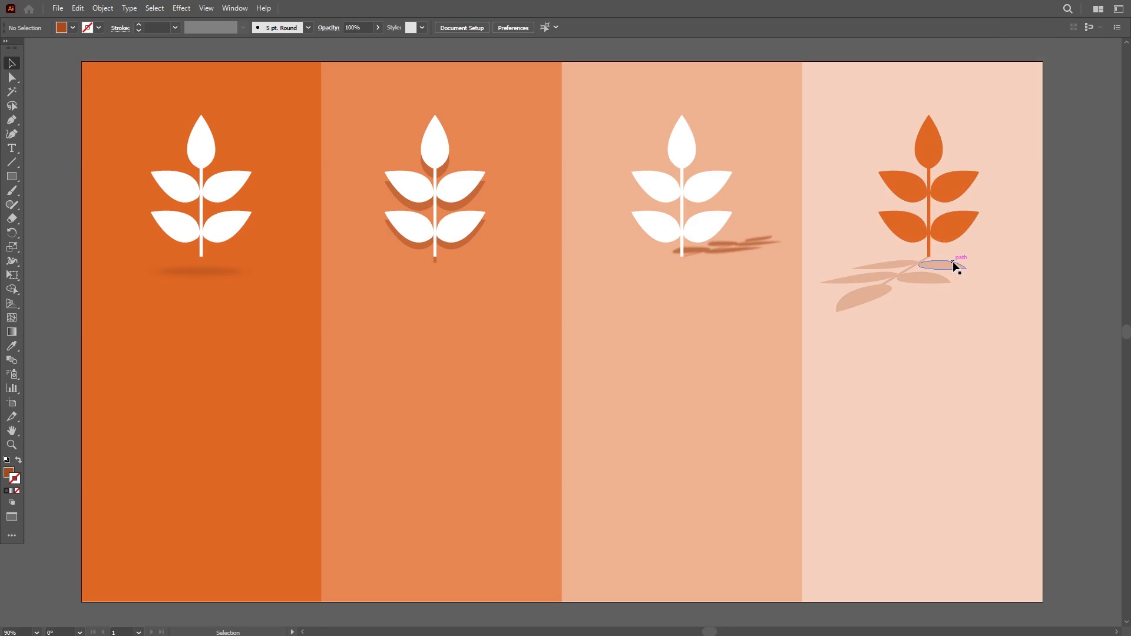
# Duplicate the white plant icon without its shadow straight down into the empty lower area of the first panel.
pyautogui.click(231, 194)
pyautogui.moveTo(231, 194); pyautogui.dragTo(239, 426)
pyautogui.click(292, 383)
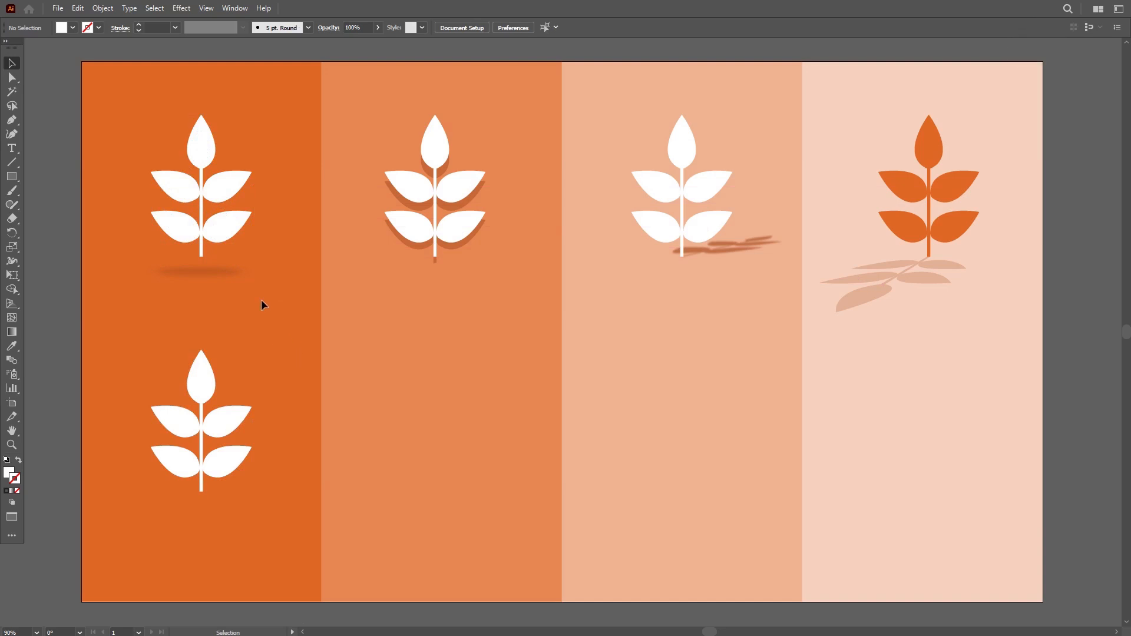
# Draw a flat ellipse about 104 px wide and 10 px high centred beneath the lower plant icon.
pyautogui.click(16, 179)
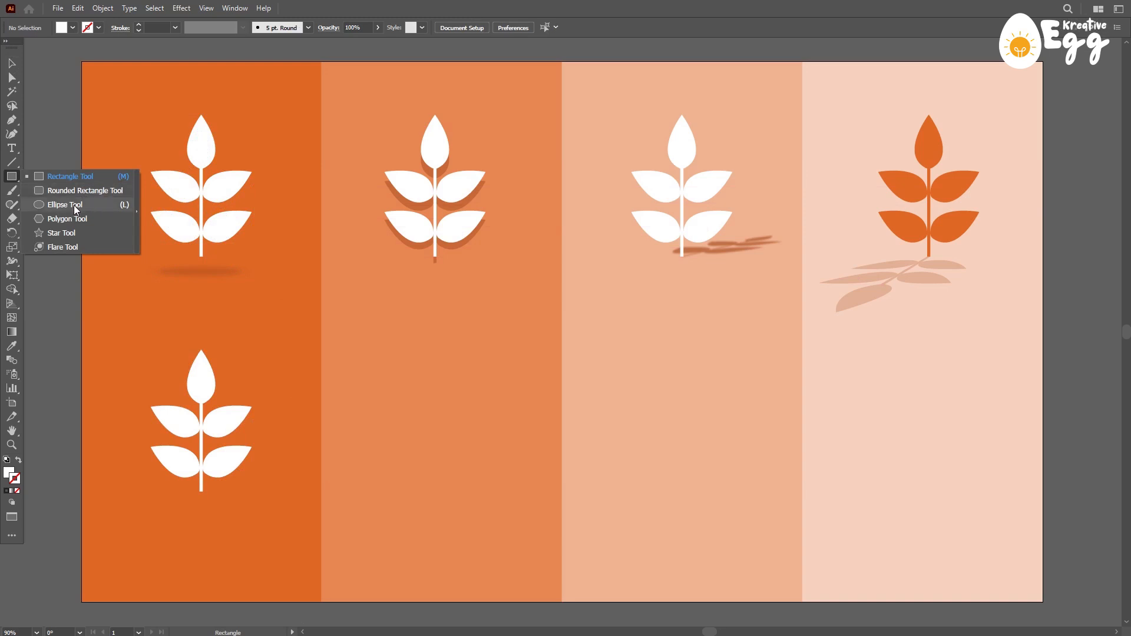
pyautogui.click(64, 205)
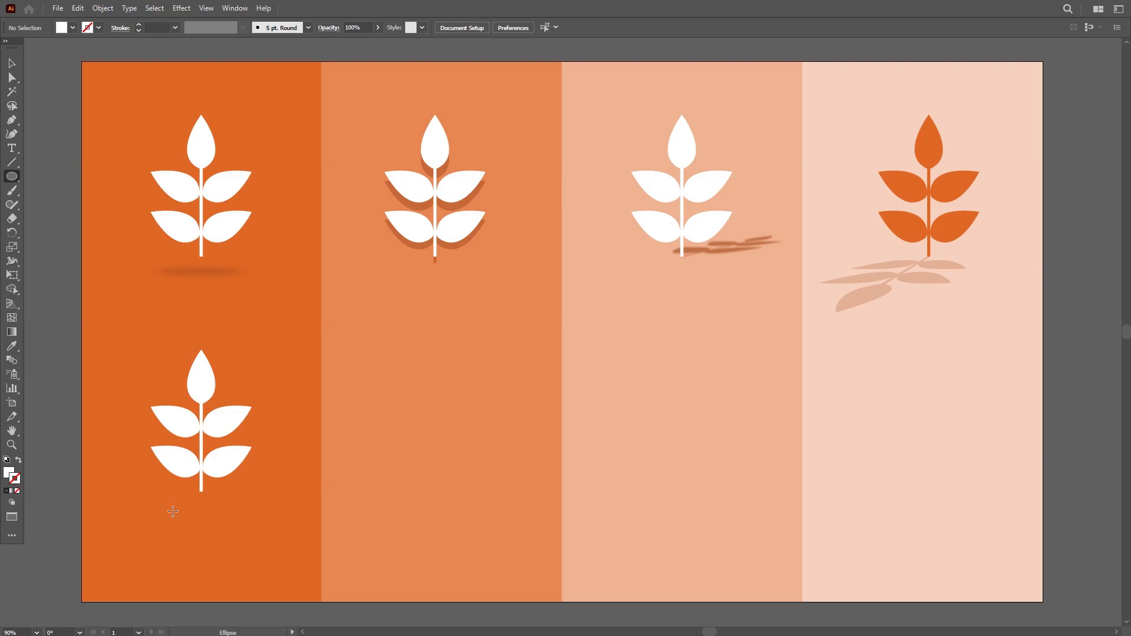
pyautogui.moveTo(167, 515); pyautogui.dragTo(247, 523)
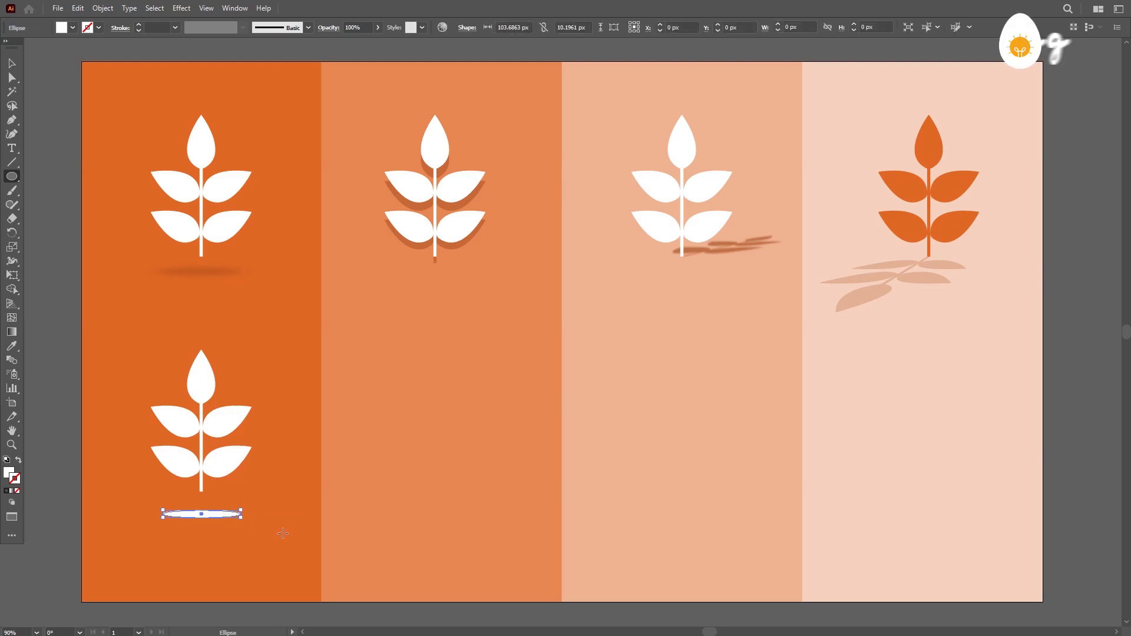
# Sample the first panel's orange for the ellipse and darken its fill to c95b24.
pyautogui.click(12, 347)
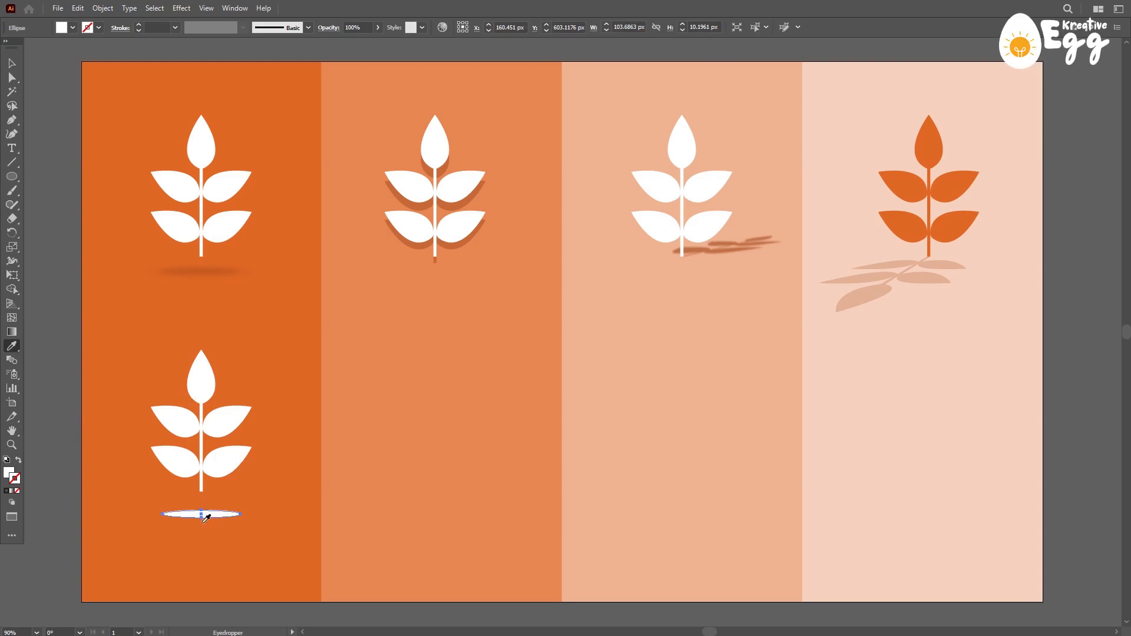
pyautogui.click(295, 468)
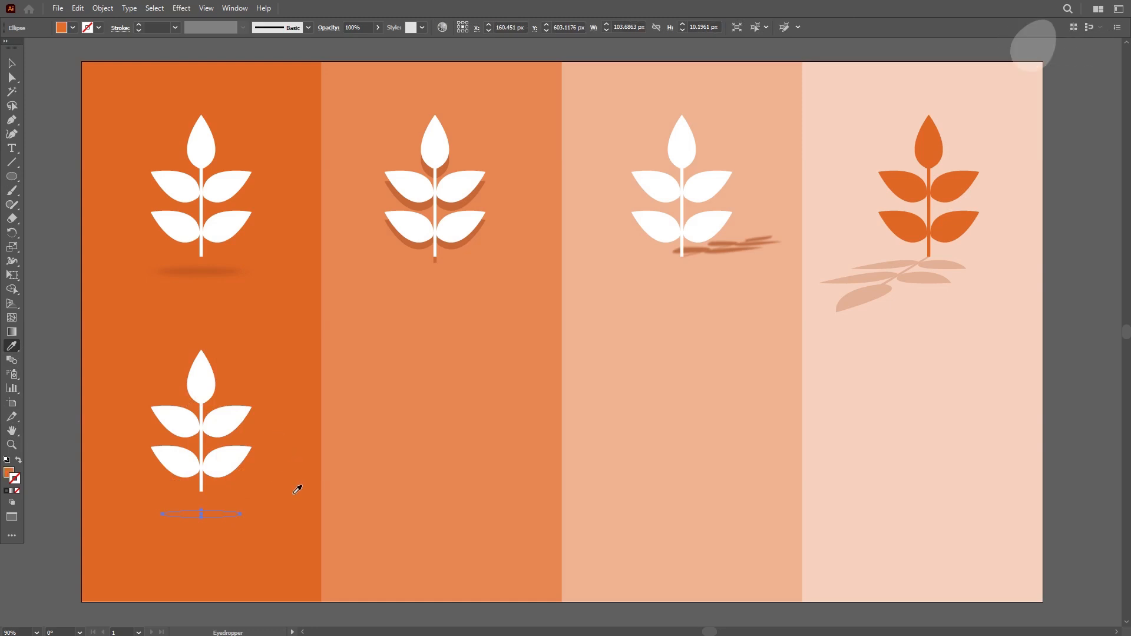
pyautogui.doubleClick(11, 472)
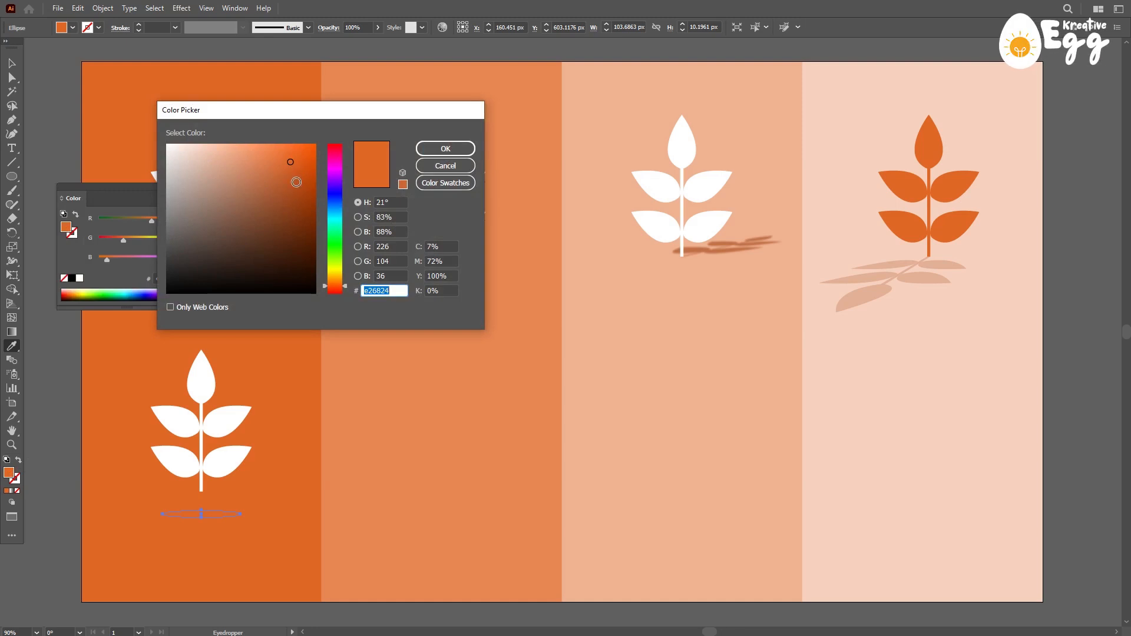
pyautogui.click(289, 175)
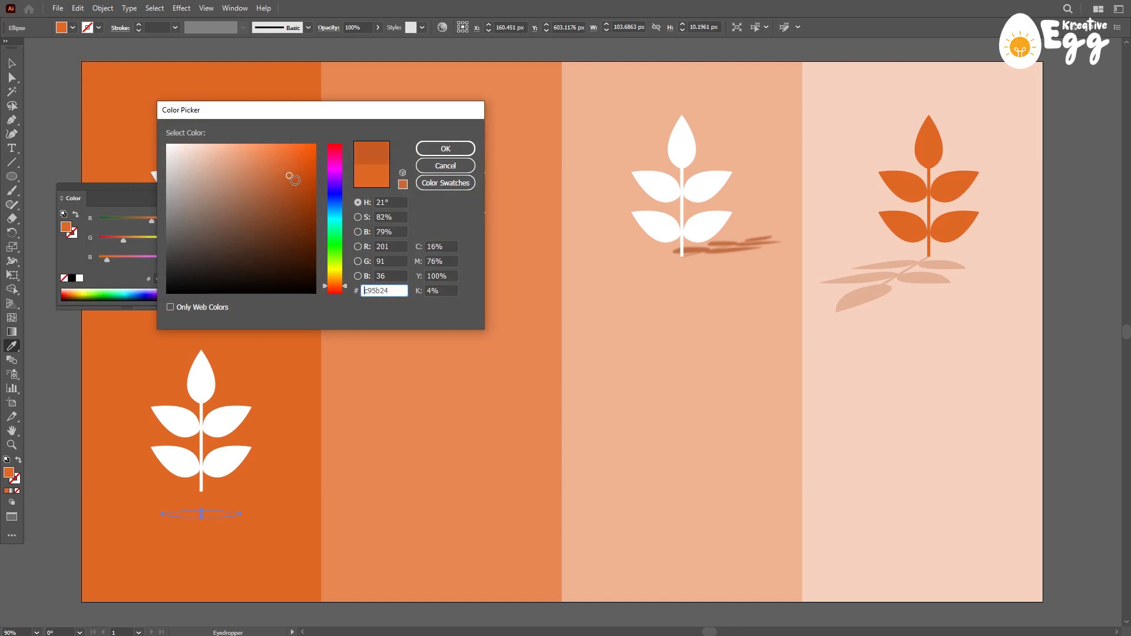
pyautogui.click(444, 149)
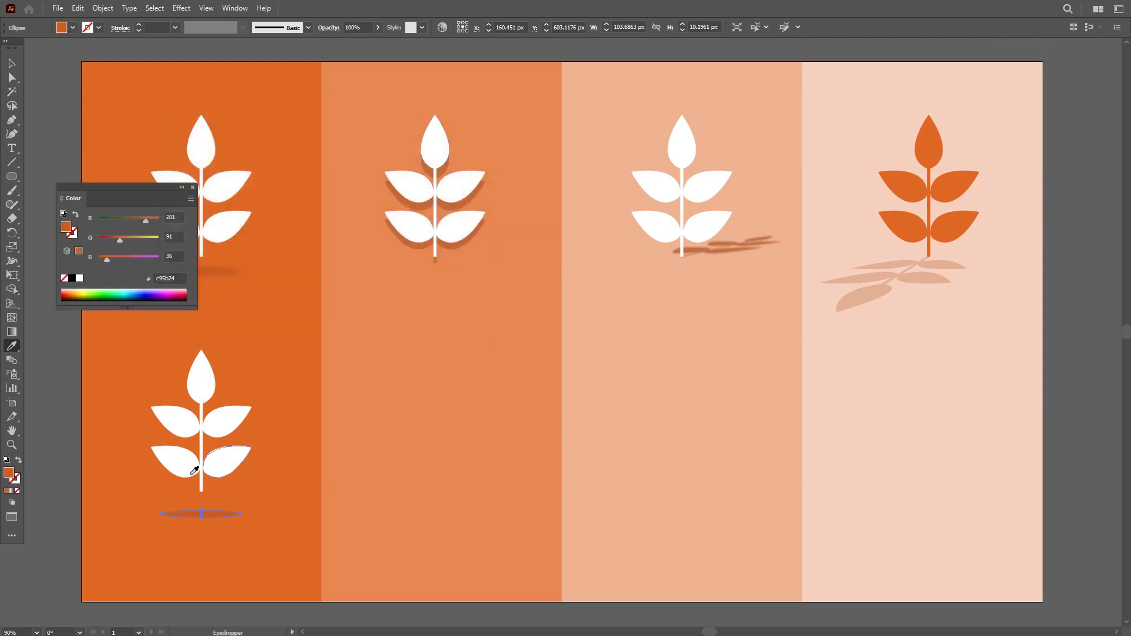
pyautogui.click(11, 63)
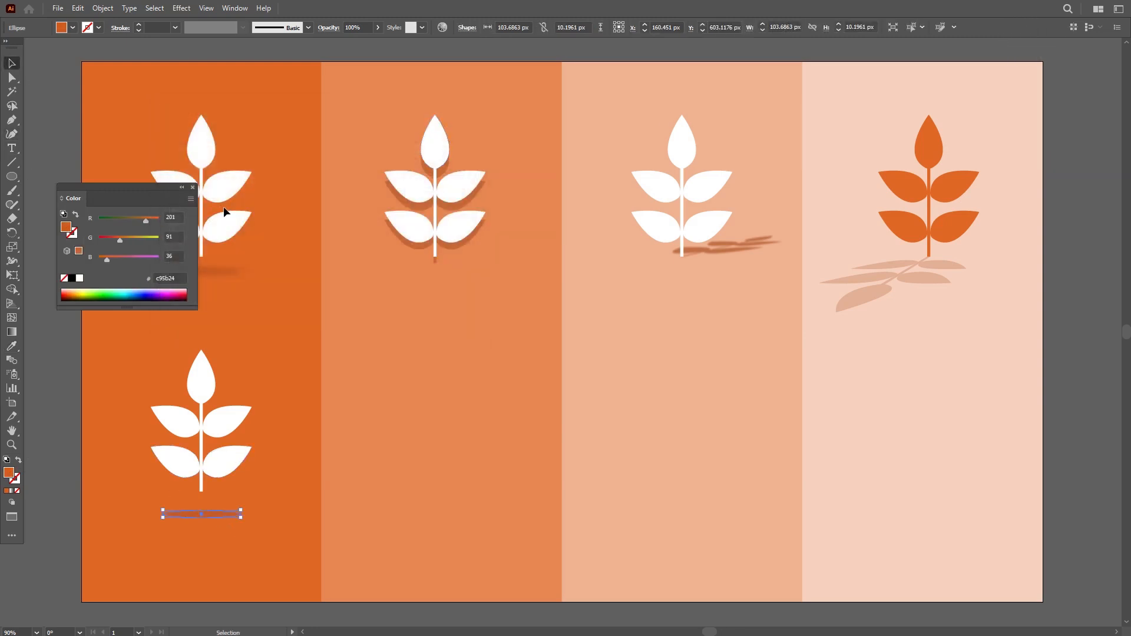
pyautogui.click(193, 186)
pyautogui.click(319, 445)
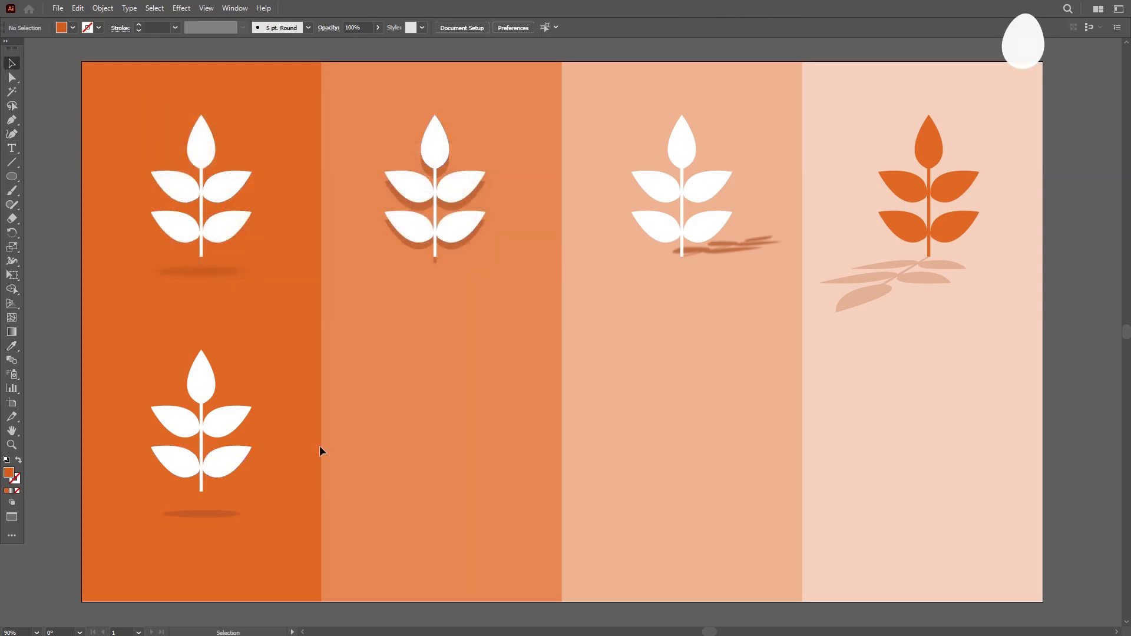
# Apply a Gaussian Blur with a radius of 5.0915 pixels to the ellipse shadow.
pyautogui.click(217, 515)
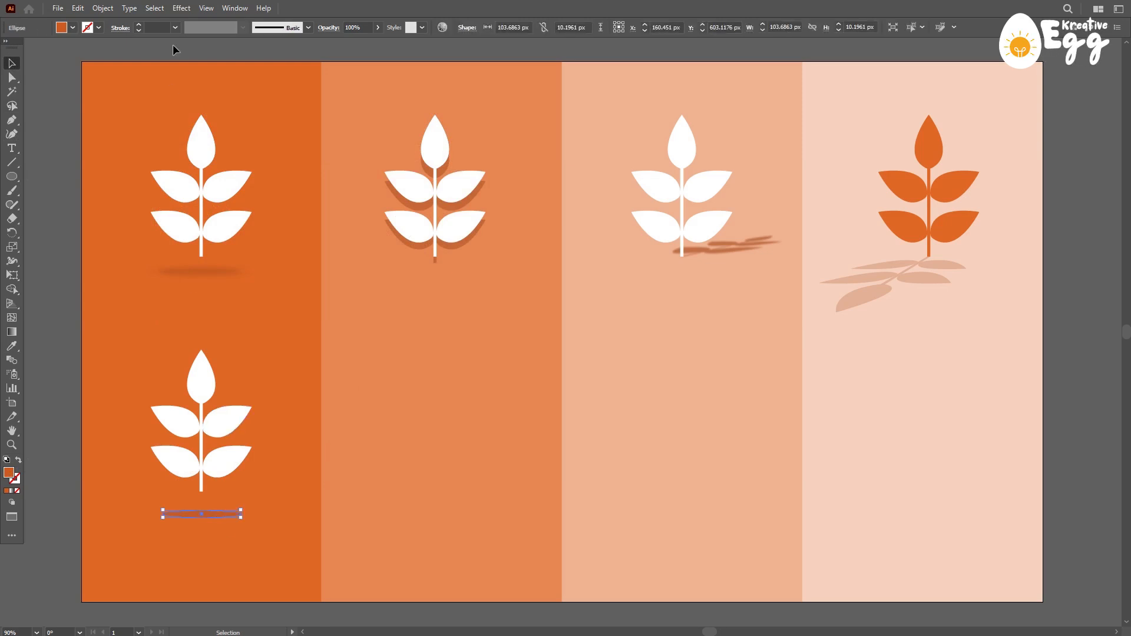
pyautogui.click(181, 9)
pyautogui.moveTo(204, 144)
pyautogui.moveTo(220, 208)
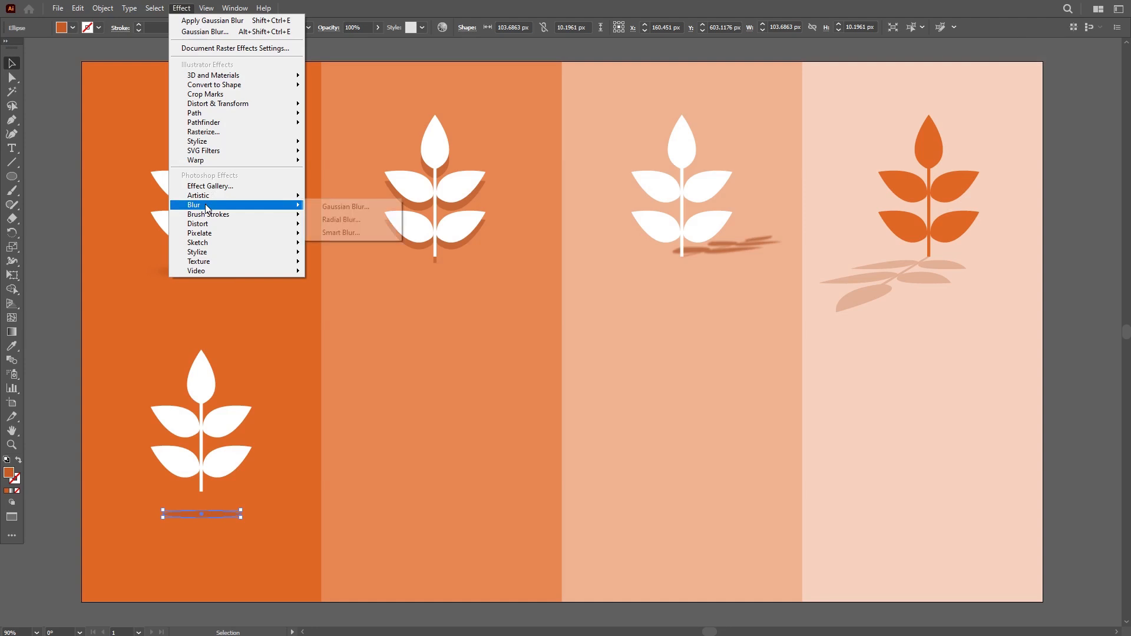
pyautogui.click(363, 207)
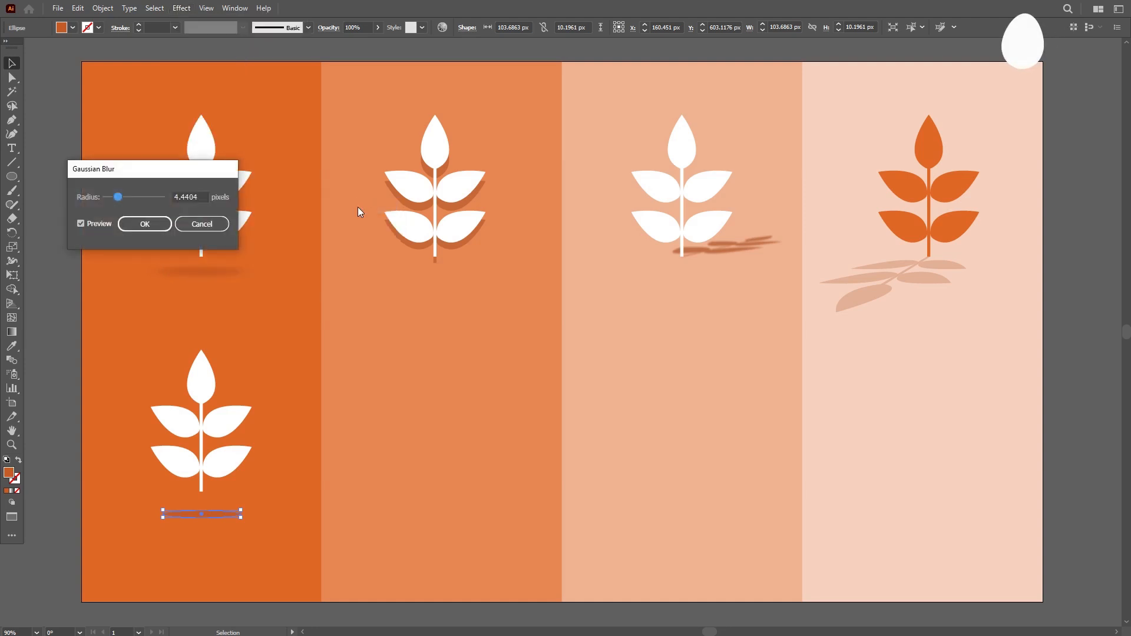
pyautogui.moveTo(182, 179); pyautogui.dragTo(444, 333)
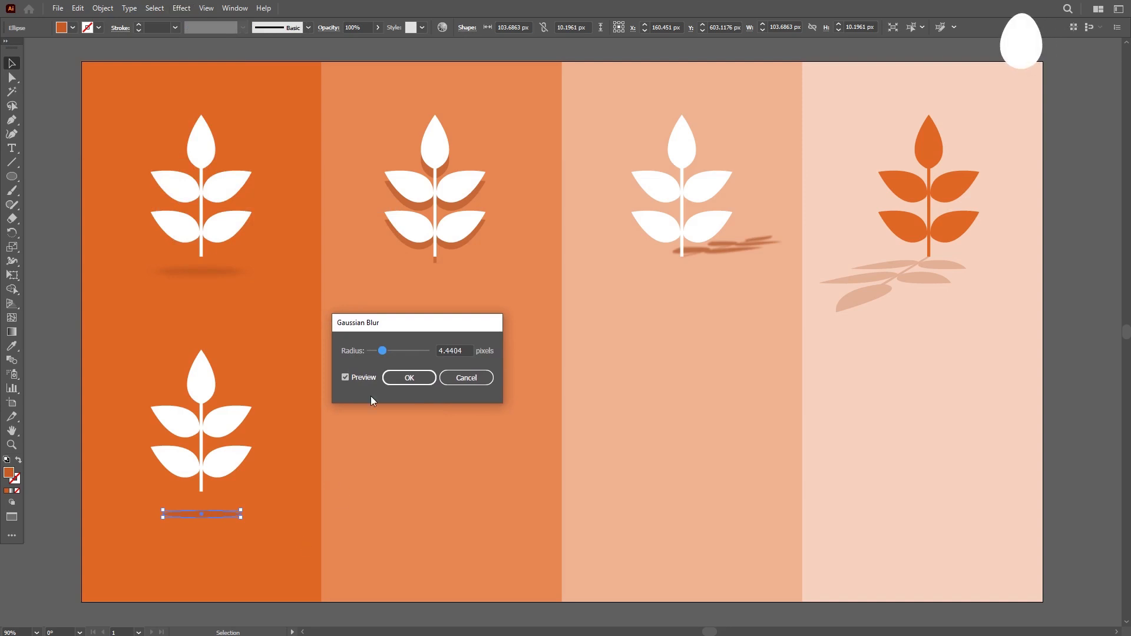
pyautogui.moveTo(382, 352); pyautogui.dragTo(384, 353)
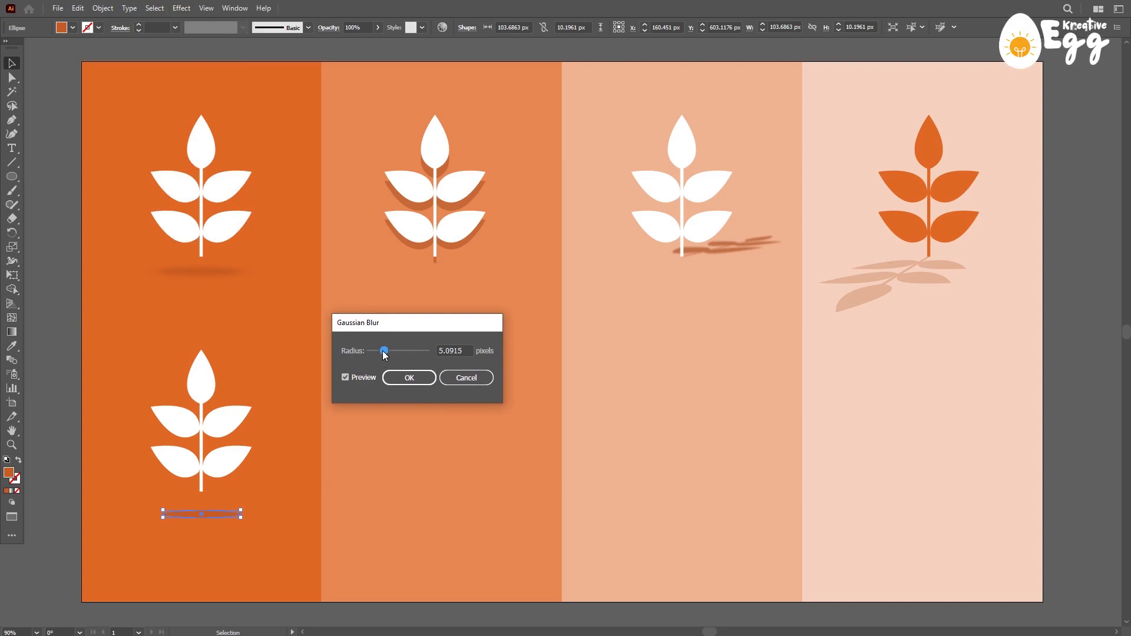
pyautogui.click(409, 378)
pyautogui.click(273, 515)
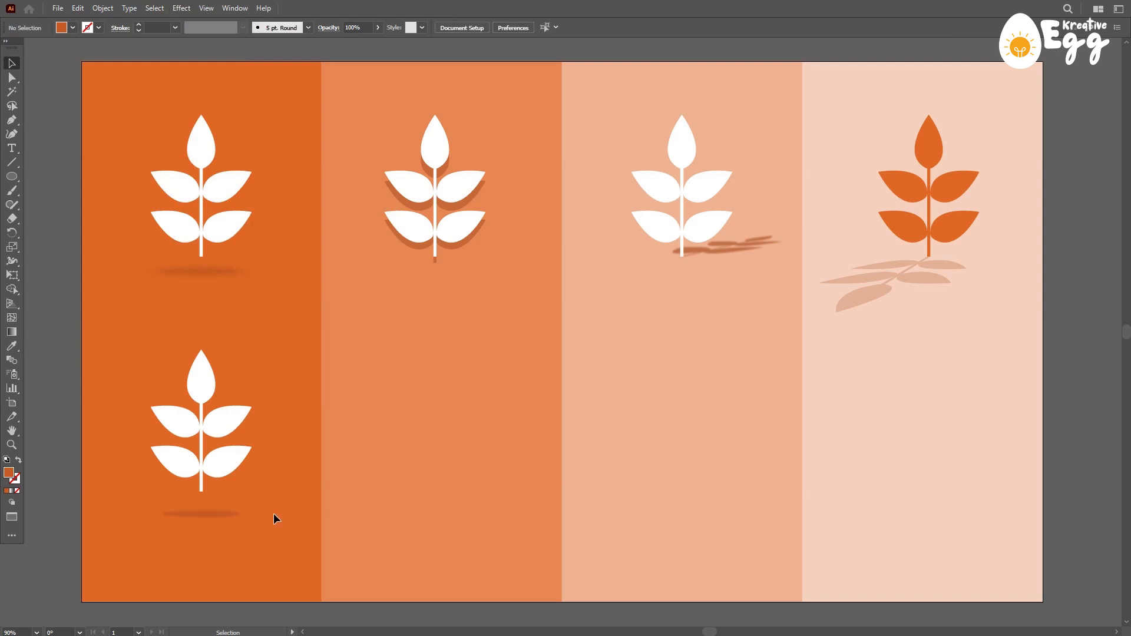
# Apply Gaussian Blur to the ellipse shadow again with a radius of 7.2617 pixels.
pyautogui.press('a')
pyautogui.click(229, 521)
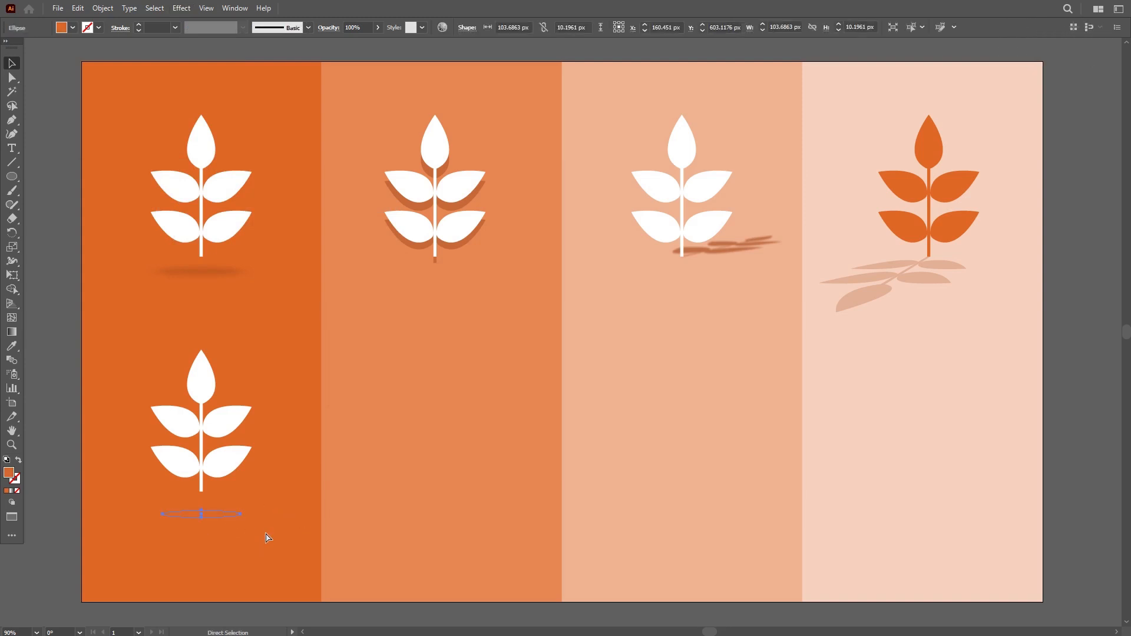
pyautogui.press('v')
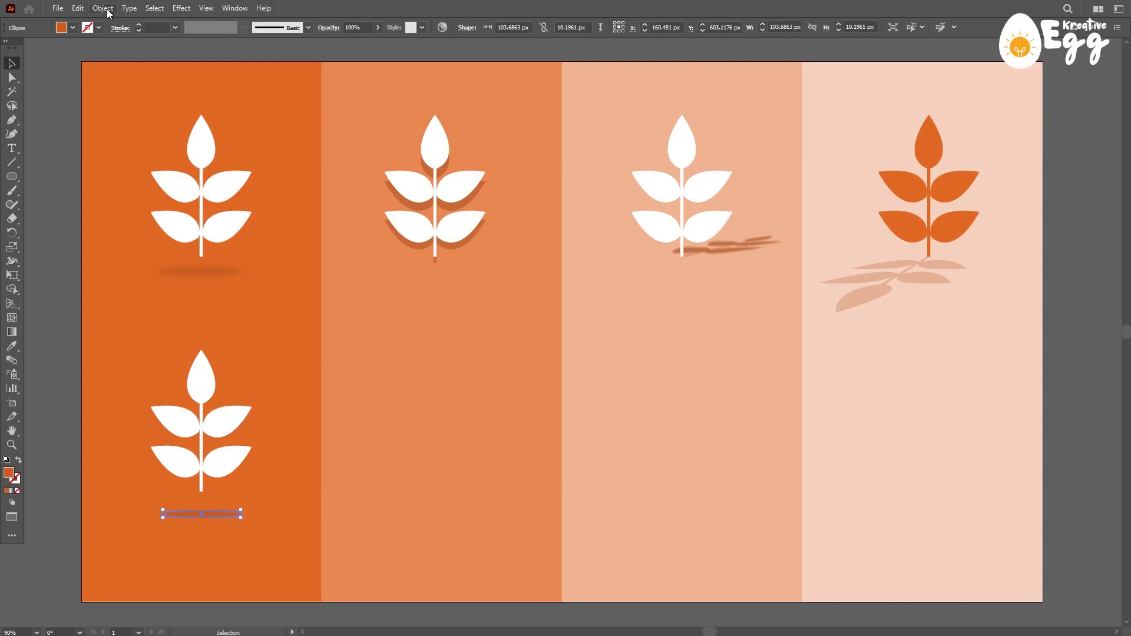
pyautogui.click(181, 8)
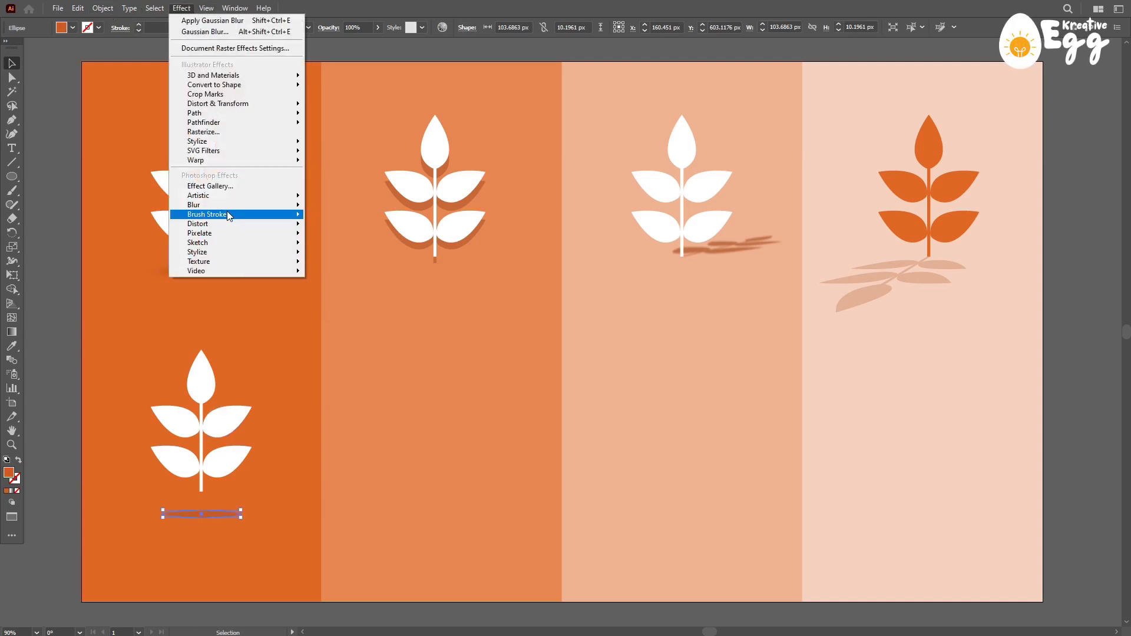
pyautogui.moveTo(290, 207)
pyautogui.click(353, 206)
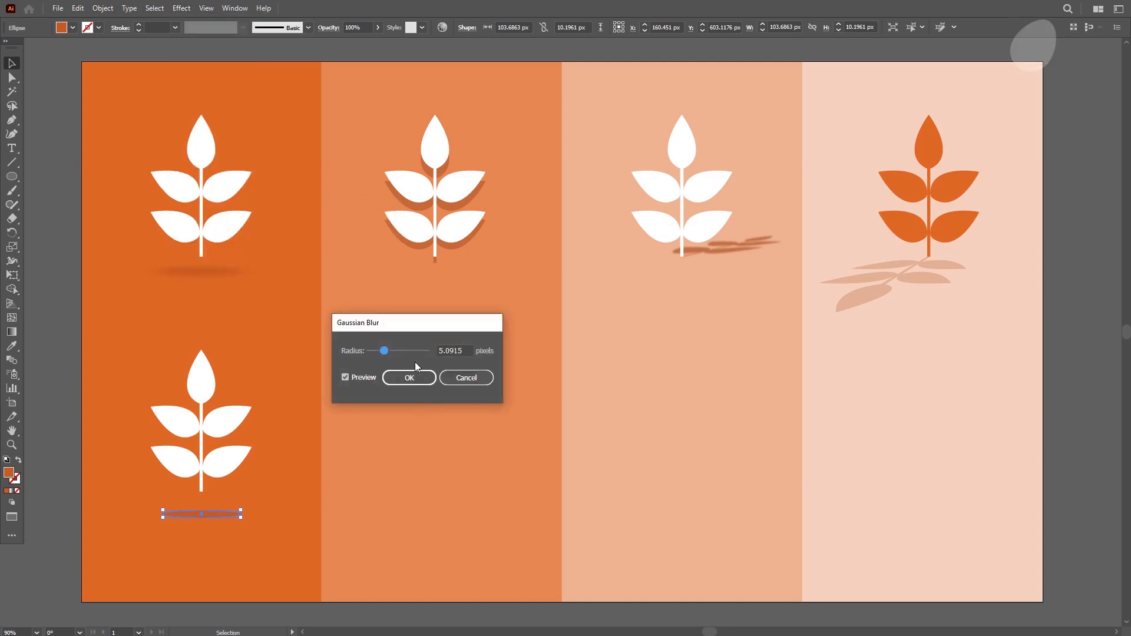
pyautogui.moveTo(387, 349); pyautogui.dragTo(391, 354)
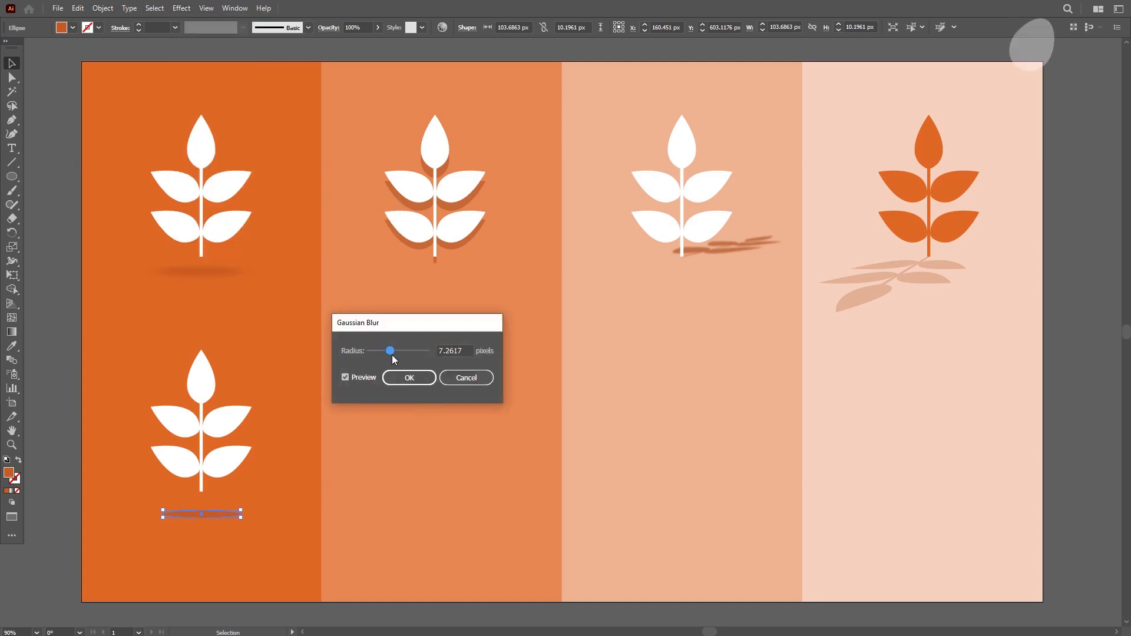
pyautogui.click(401, 383)
pyautogui.click(294, 498)
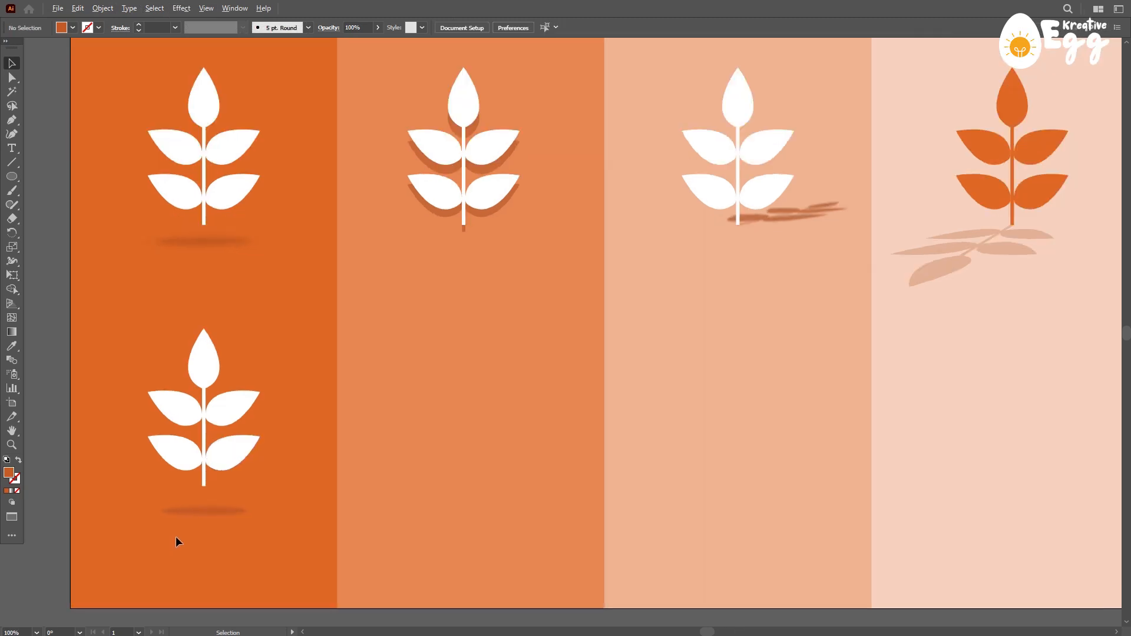
# Widen the blurred ellipse on both sides to match the plant's leaf span and flatten it from below.
pyautogui.scroll(3, 175, 540)
pyautogui.click(234, 487)
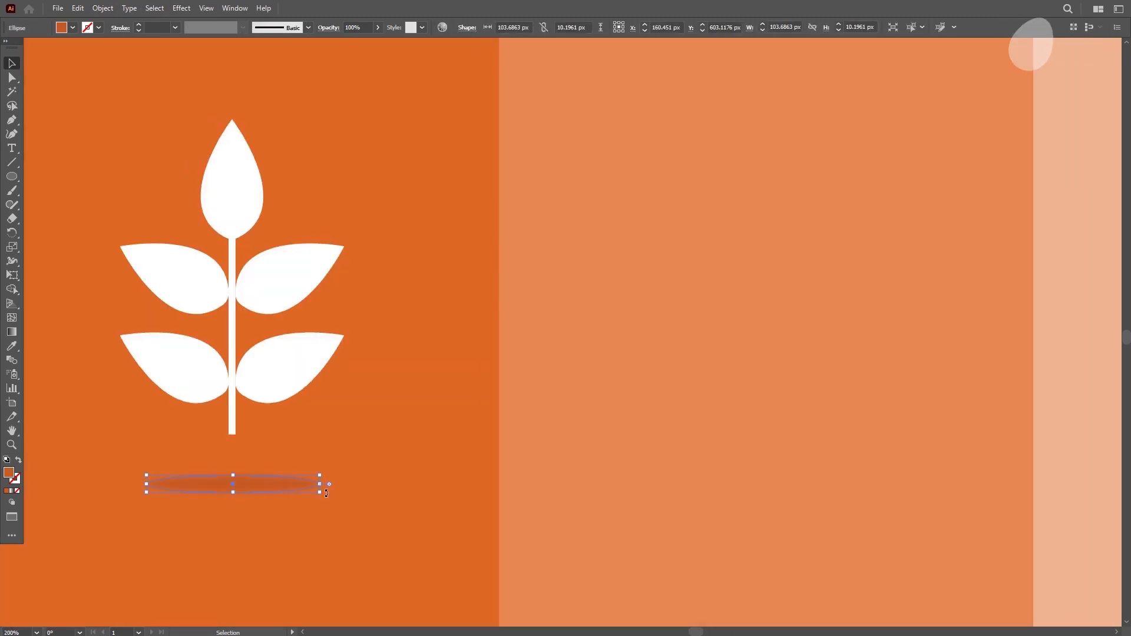
pyautogui.moveTo(326, 499); pyautogui.dragTo(346, 505)
pyautogui.moveTo(235, 496); pyautogui.dragTo(236, 484)
pyautogui.click(415, 458)
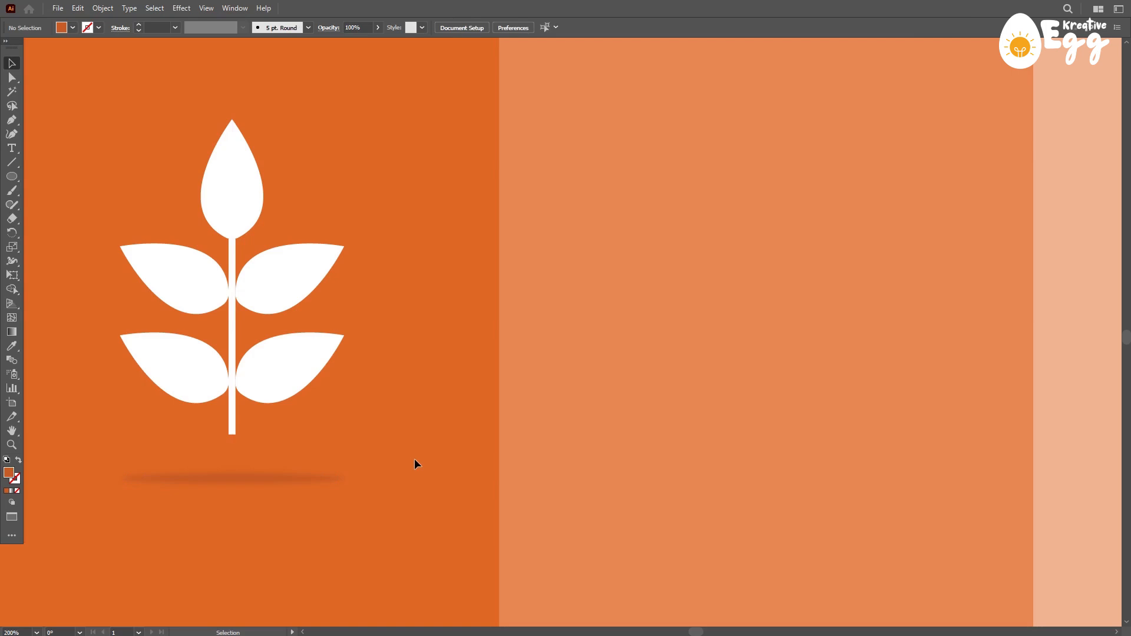
# Duplicate the lower plant icon, without its shadow, horizontally into the second panel beneath the existing plant.
pyautogui.hotkey('ctrl', '1')
pyautogui.press('space')
pyautogui.moveTo(542, 424); pyautogui.dragTo(400, 479)
pyautogui.press('space')
pyautogui.moveTo(482, 440); pyautogui.dragTo(478, 436)
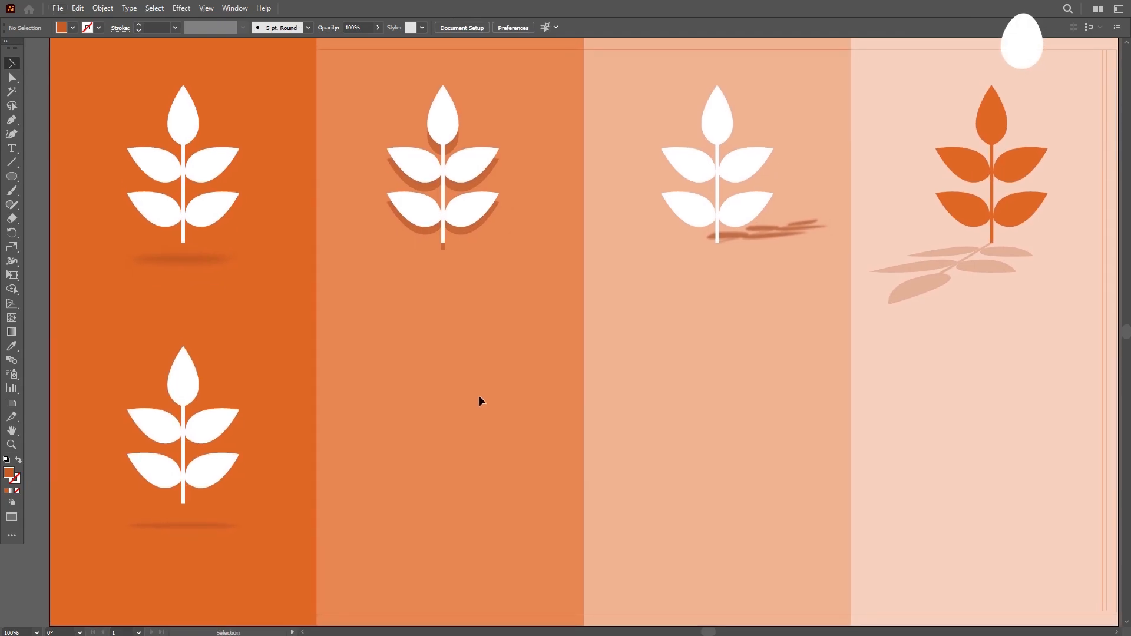
pyautogui.click(207, 436)
pyautogui.keyDown('alt'); pyautogui.moveTo(208, 436); pyautogui.dragTo(468, 435); pyautogui.keyUp('alt')
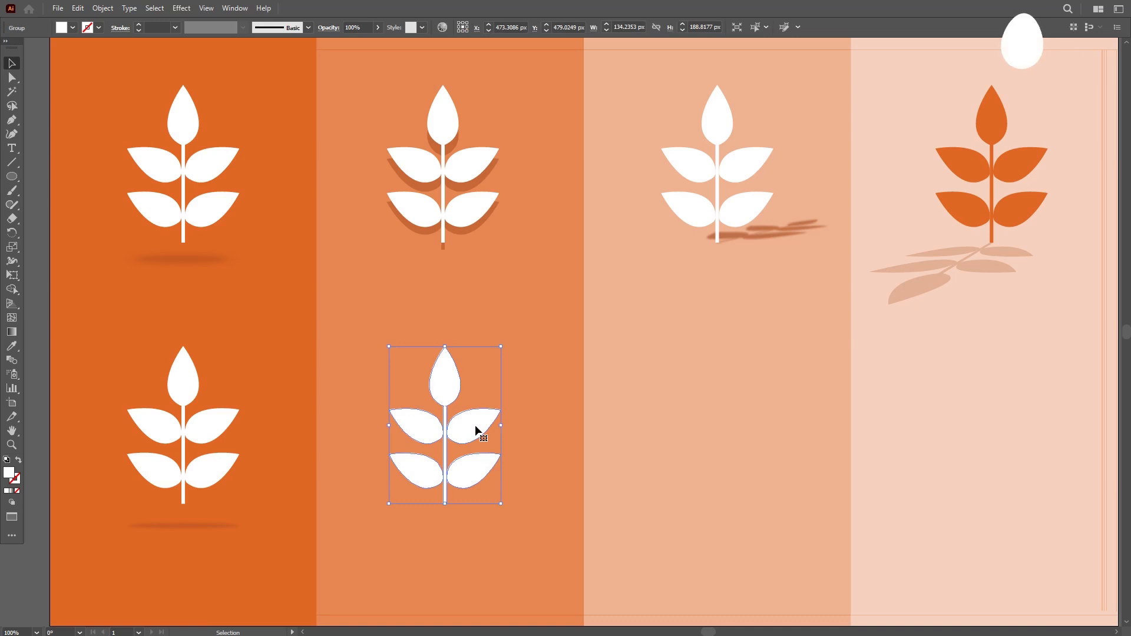
# Place a copy of the second panel's lower plant directly behind it and fill it with dark orange bf5722, starting from the sampled panel colour.
pyautogui.press('a')
pyautogui.press('v')
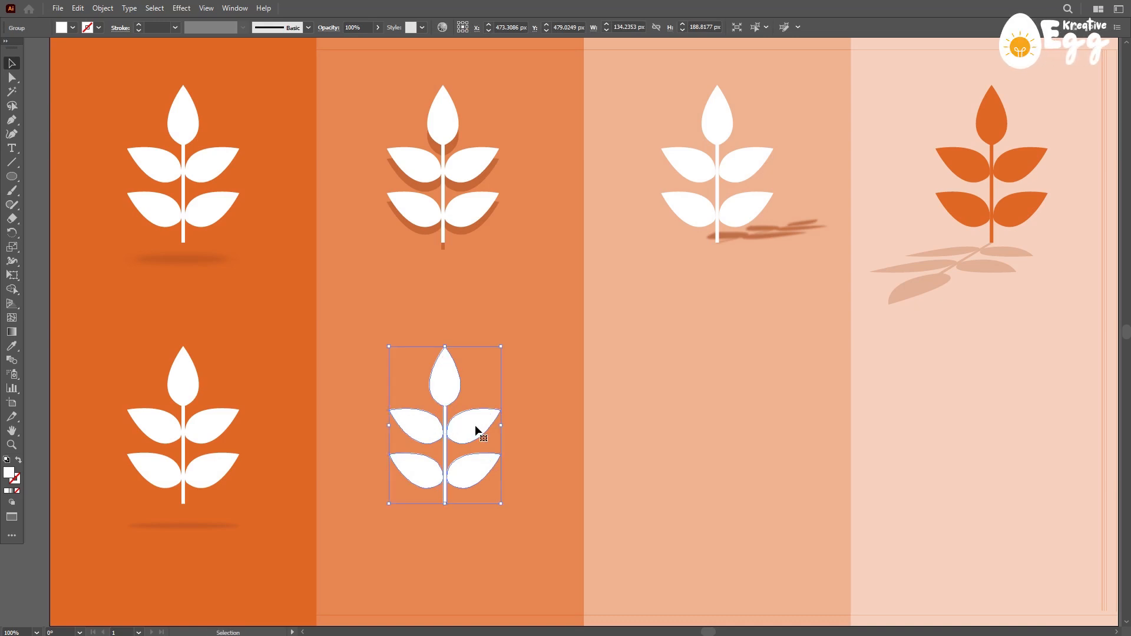
pyautogui.press('a')
pyautogui.press('v')
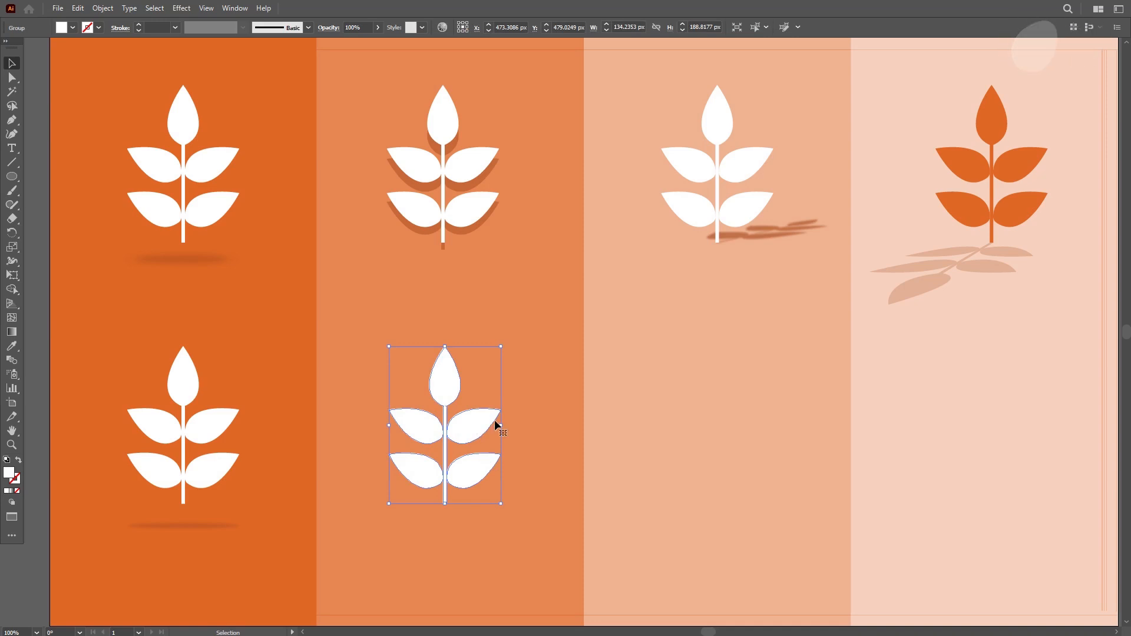
pyautogui.click(12, 347)
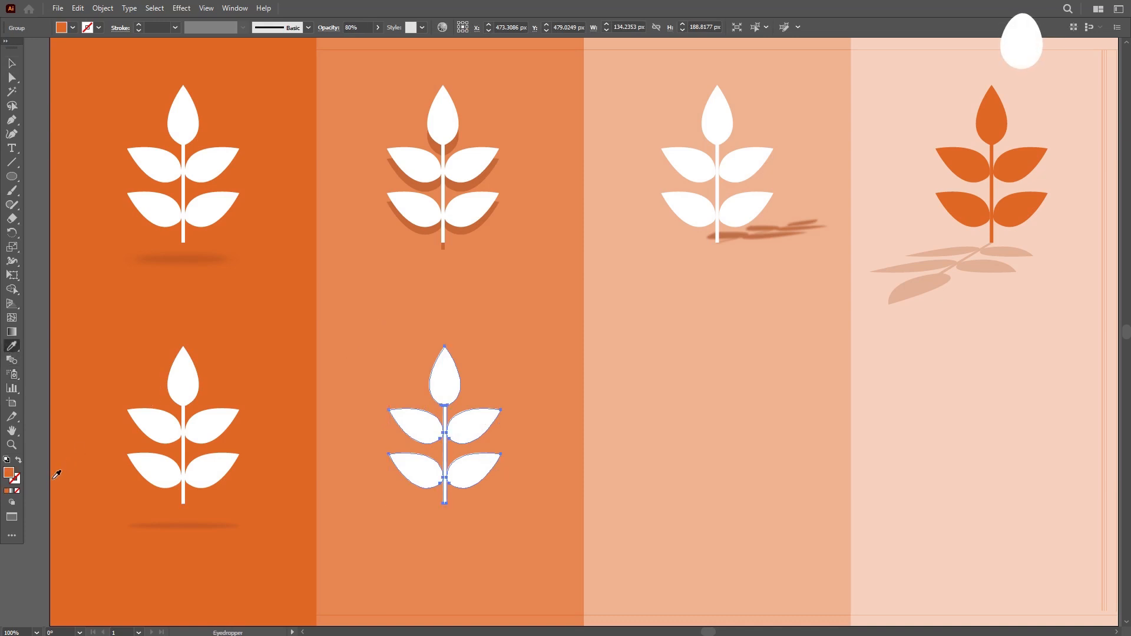
pyautogui.doubleClick(11, 479)
pyautogui.click(296, 187)
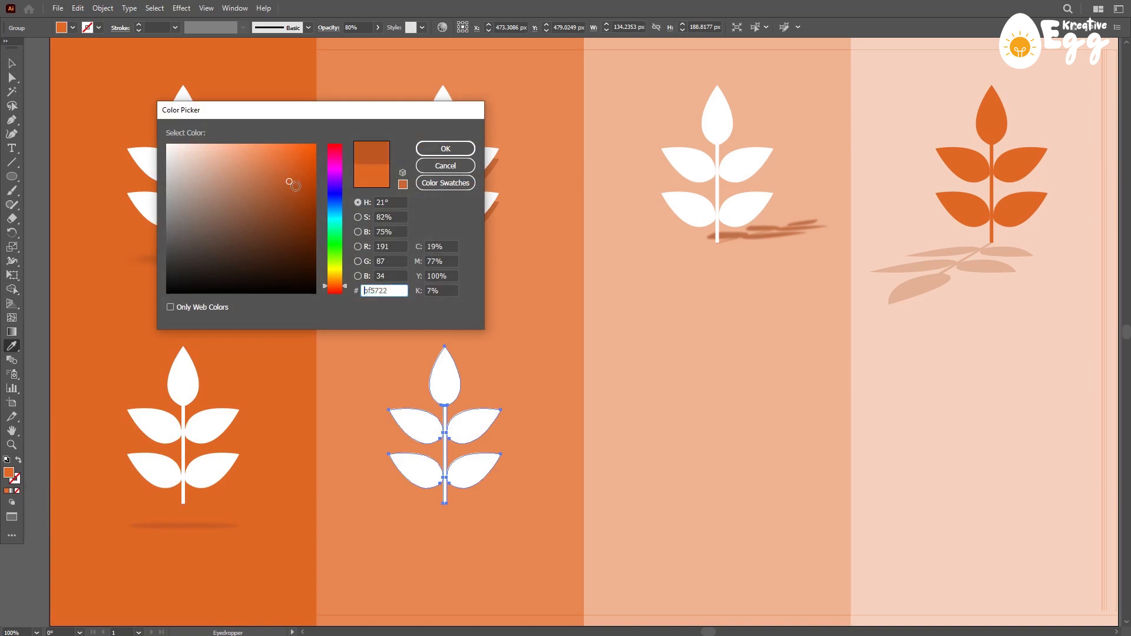
pyautogui.click(445, 148)
pyautogui.click(12, 65)
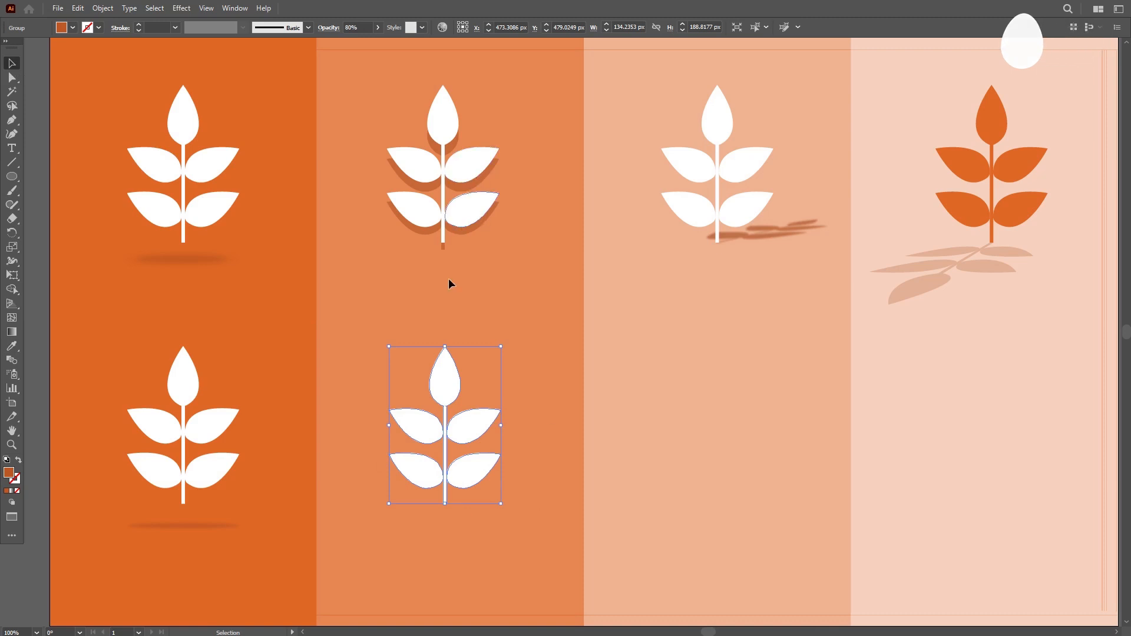
# Stretch the dark copy leftward to about 146 px wide and slightly downward, forming an offset shadow behind the plant.
pyautogui.moveTo(393, 432); pyautogui.dragTo(380, 429)
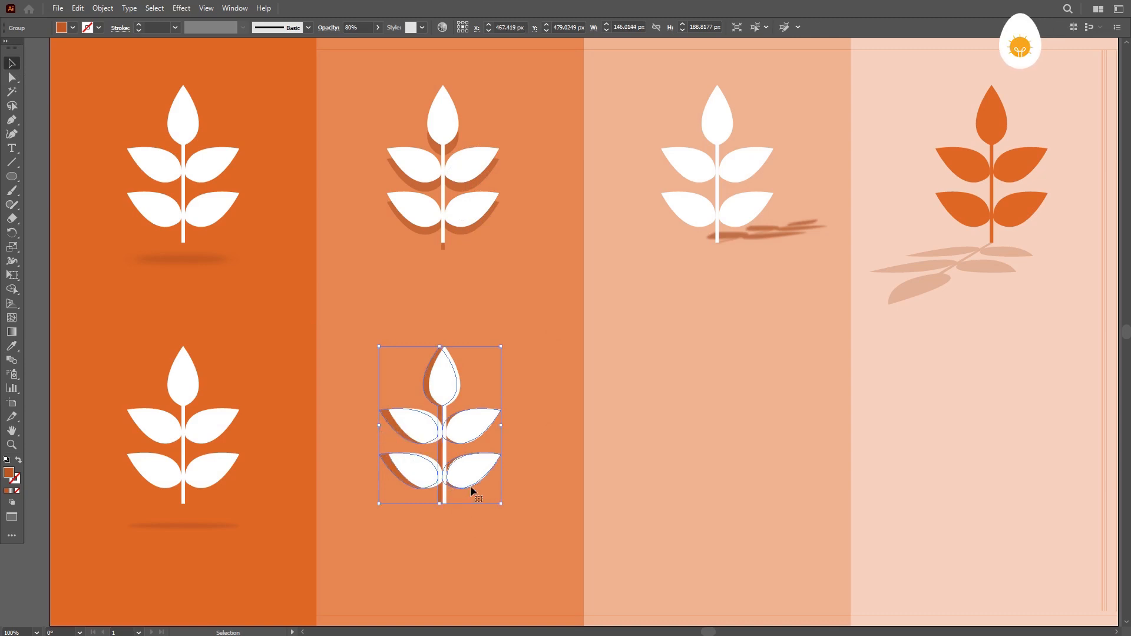
pyautogui.moveTo(440, 504); pyautogui.dragTo(441, 511)
pyautogui.click(546, 513)
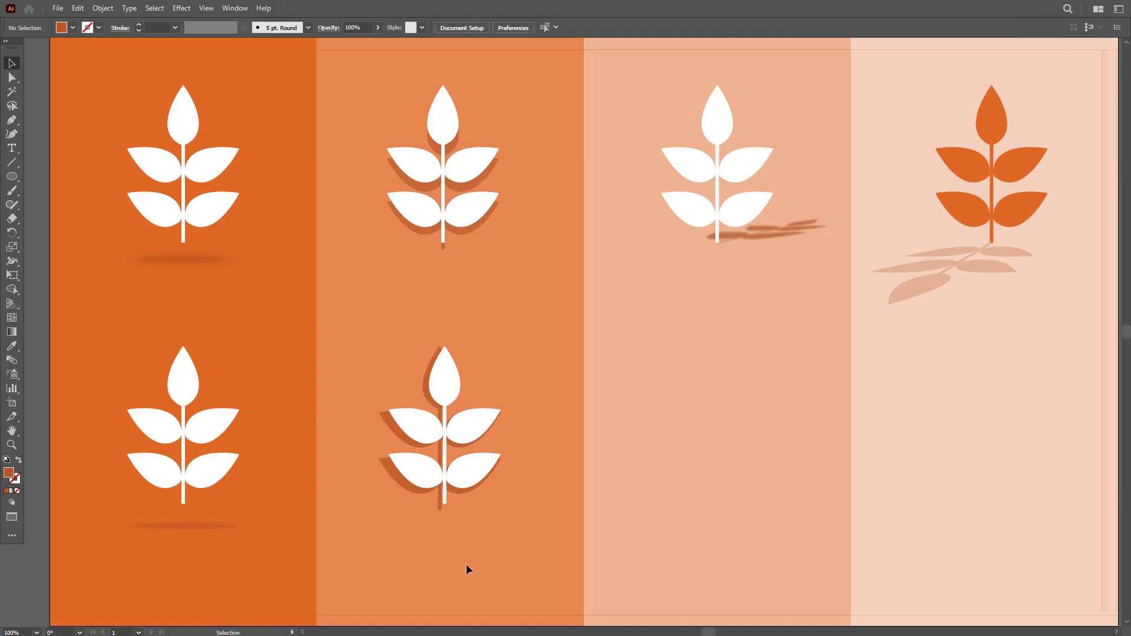
pyautogui.keyDown('alt'); pyautogui.scroll(3, 460, 536); pyautogui.keyUp('alt')
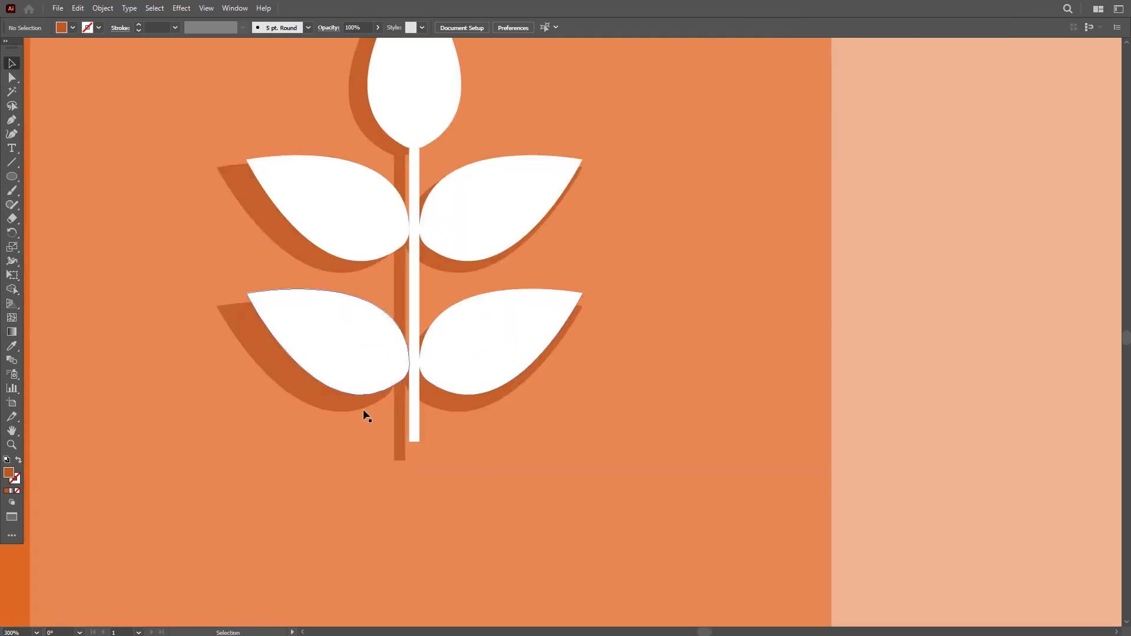
# Duplicate the third panel's white plant, without its shadow, straight down level with the lower row of plants.
pyautogui.keyDown('alt'); pyautogui.scroll(1, 364, 288); pyautogui.keyUp('alt')
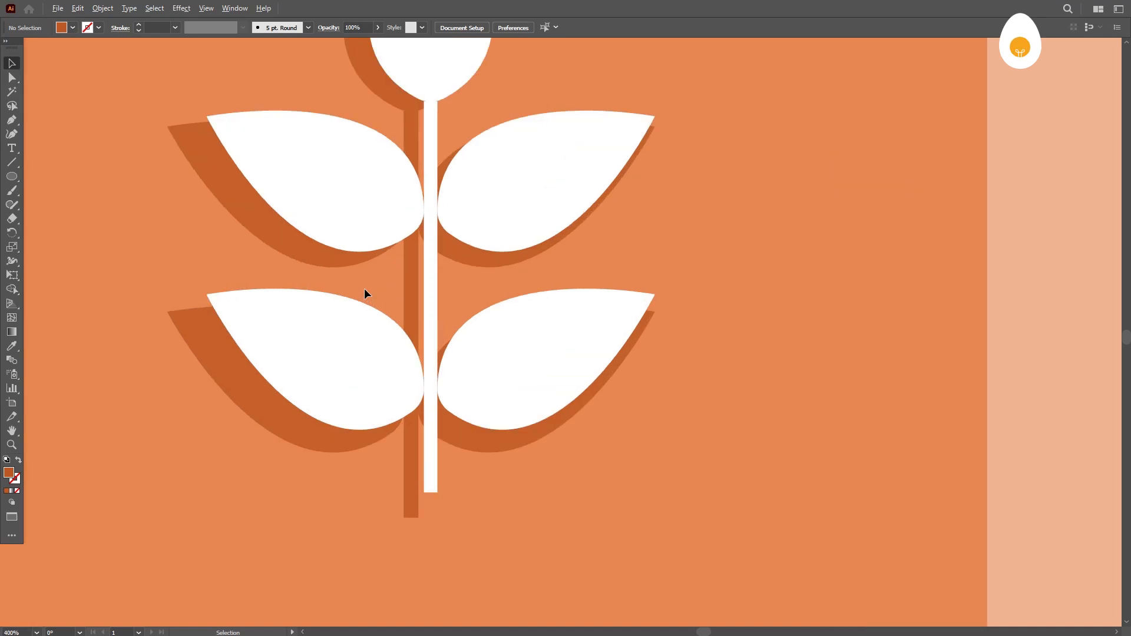
pyautogui.moveTo(394, 232); pyautogui.dragTo(406, 341)
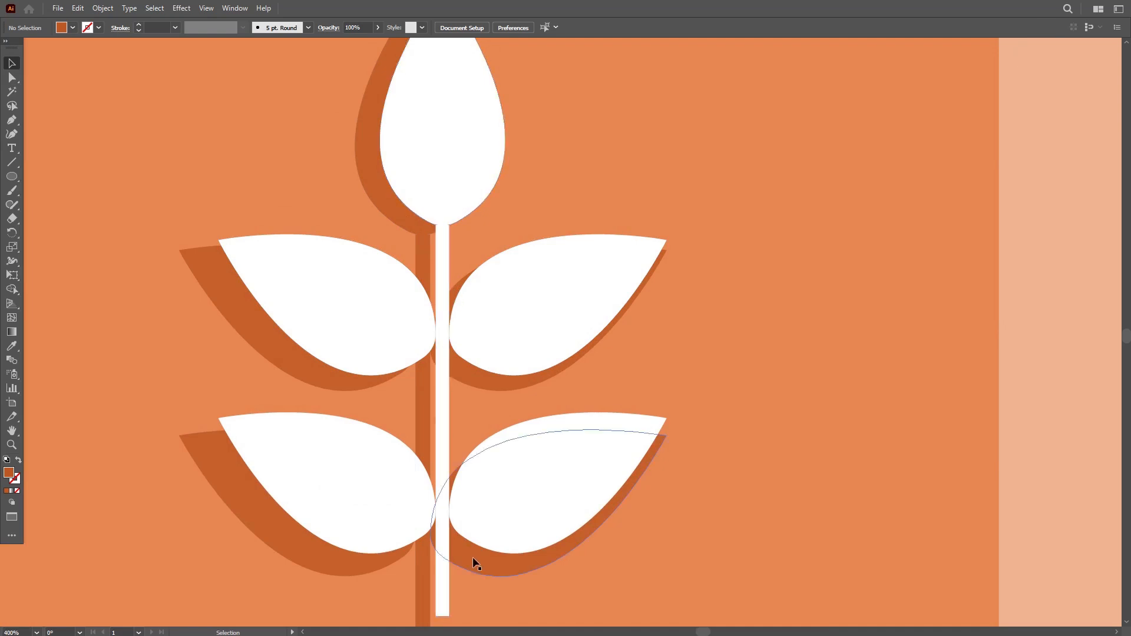
pyautogui.scroll(-2, 475, 556)
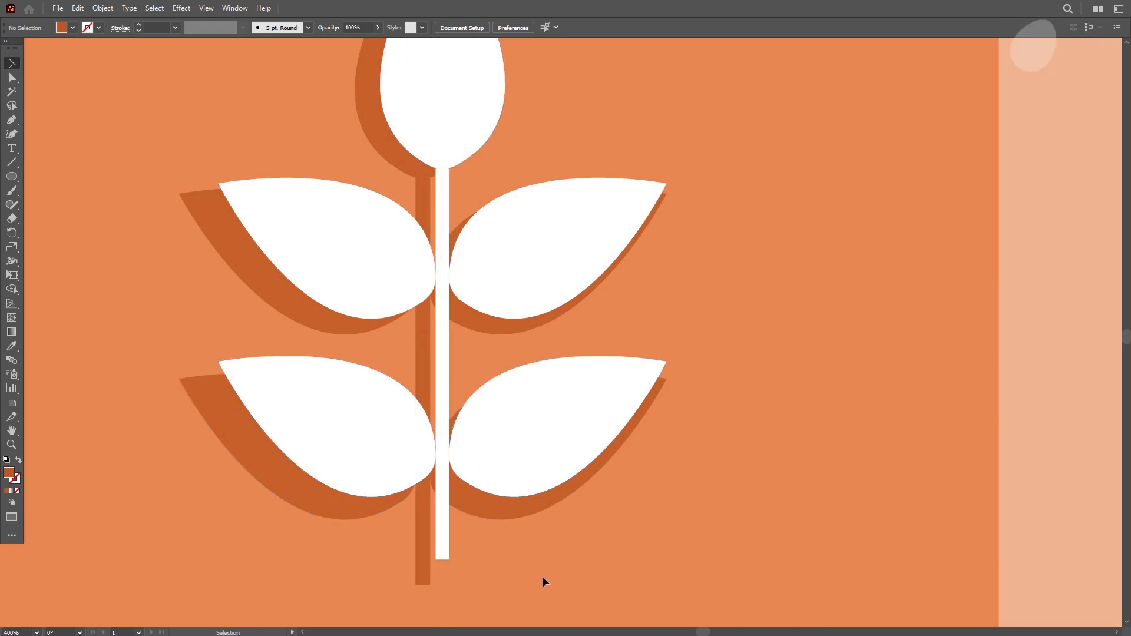
pyautogui.scroll(-2, 542, 576)
pyautogui.scroll(-1, 542, 576)
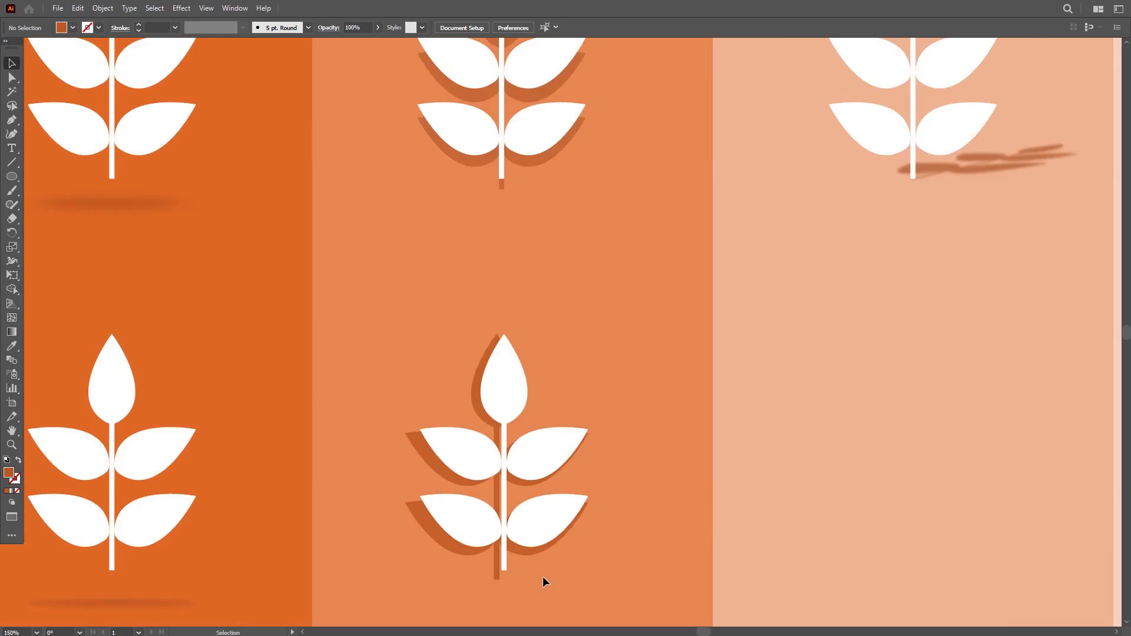
pyautogui.scroll(-1, 545, 583)
pyautogui.moveTo(727, 492); pyautogui.dragTo(642, 421)
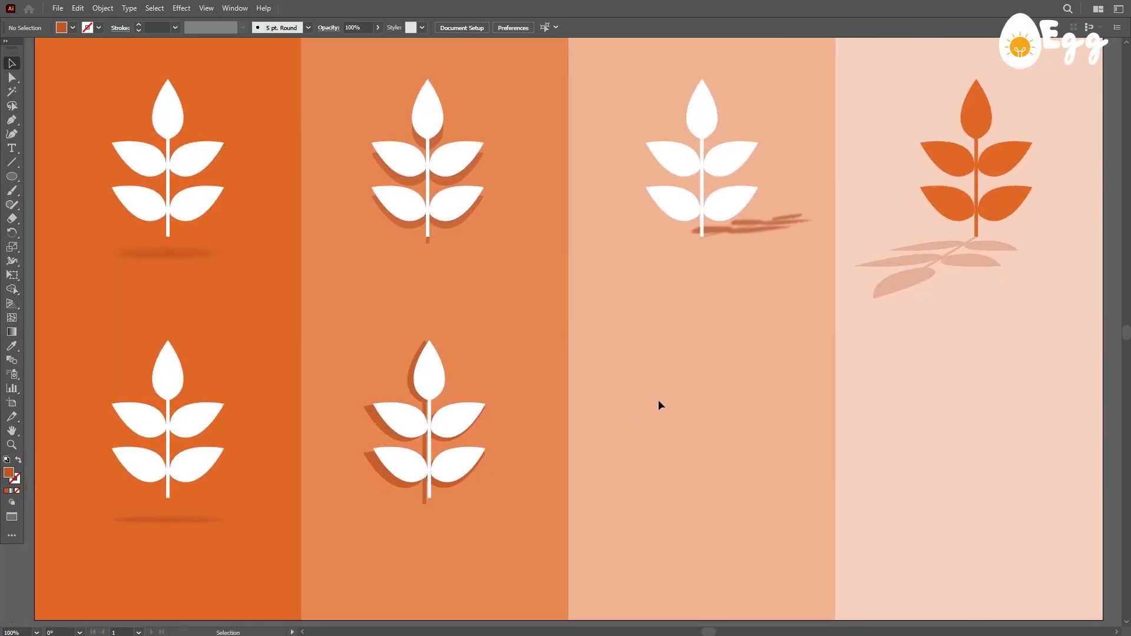
pyautogui.click(723, 159)
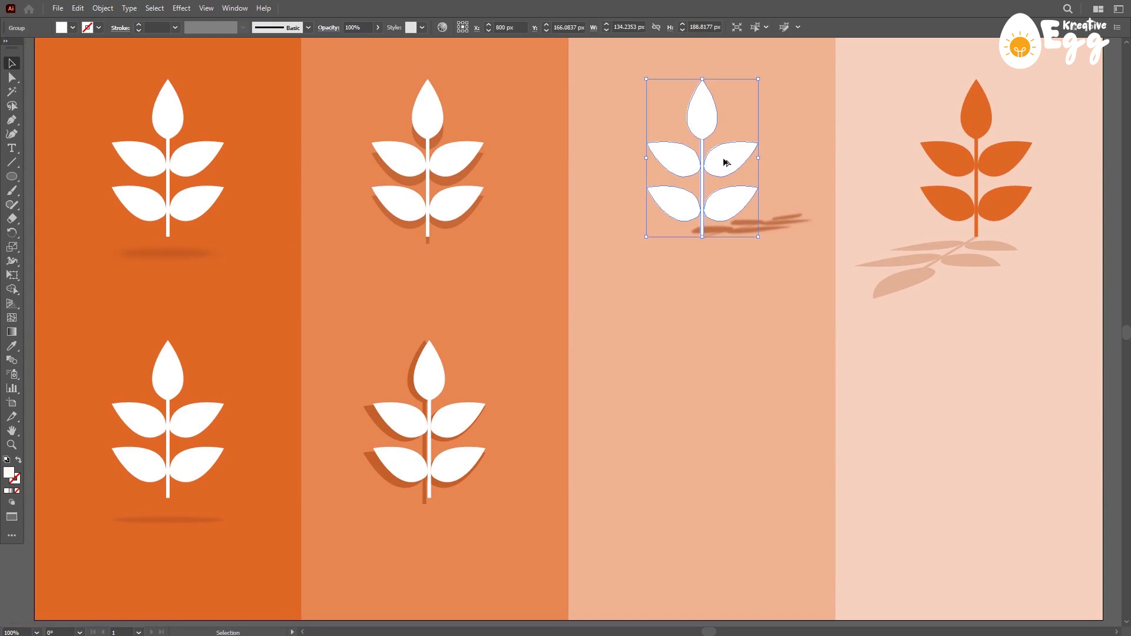
pyautogui.moveTo(722, 161); pyautogui.dragTo(745, 419)
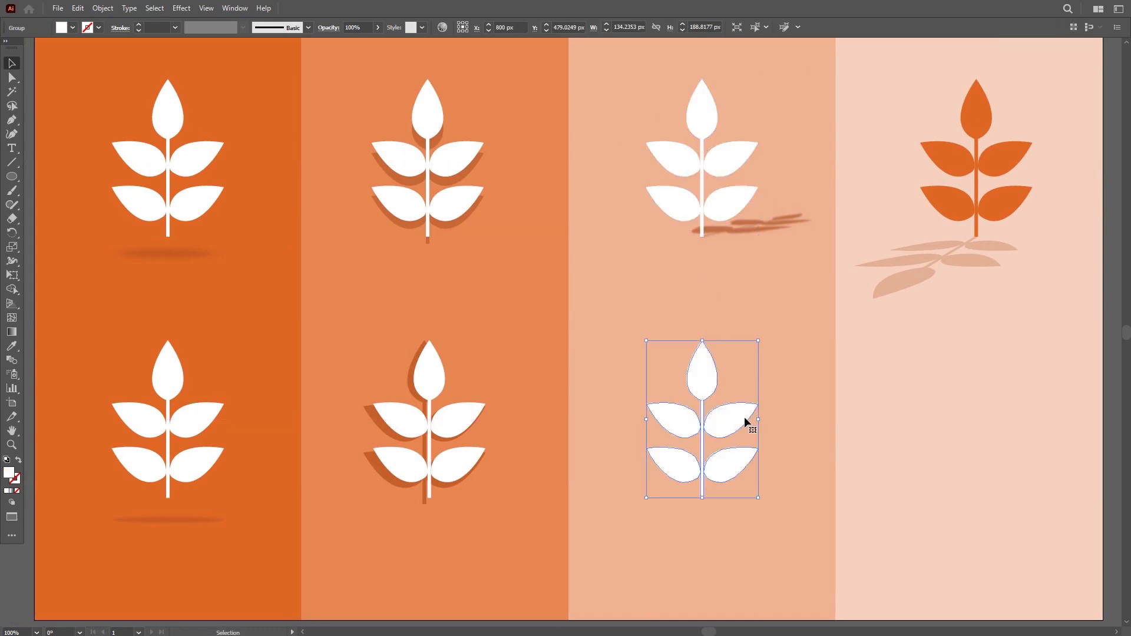
# Place a copy directly behind the third panel's lower plant and fill it with darker orange at 50% opacity.
pyautogui.press('a')
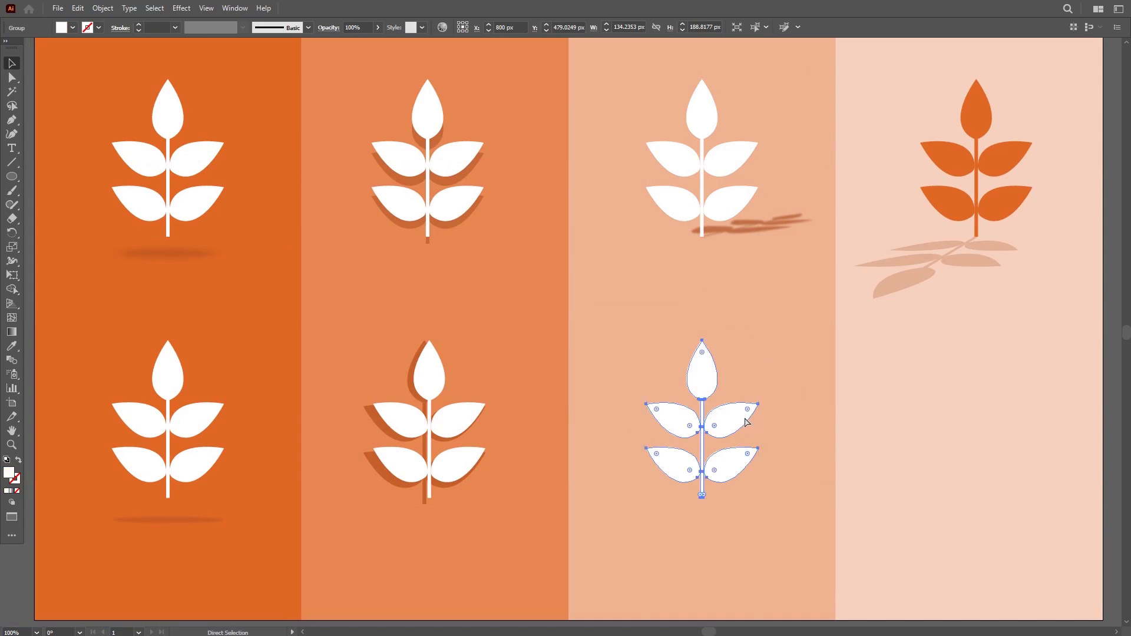
pyautogui.press('v')
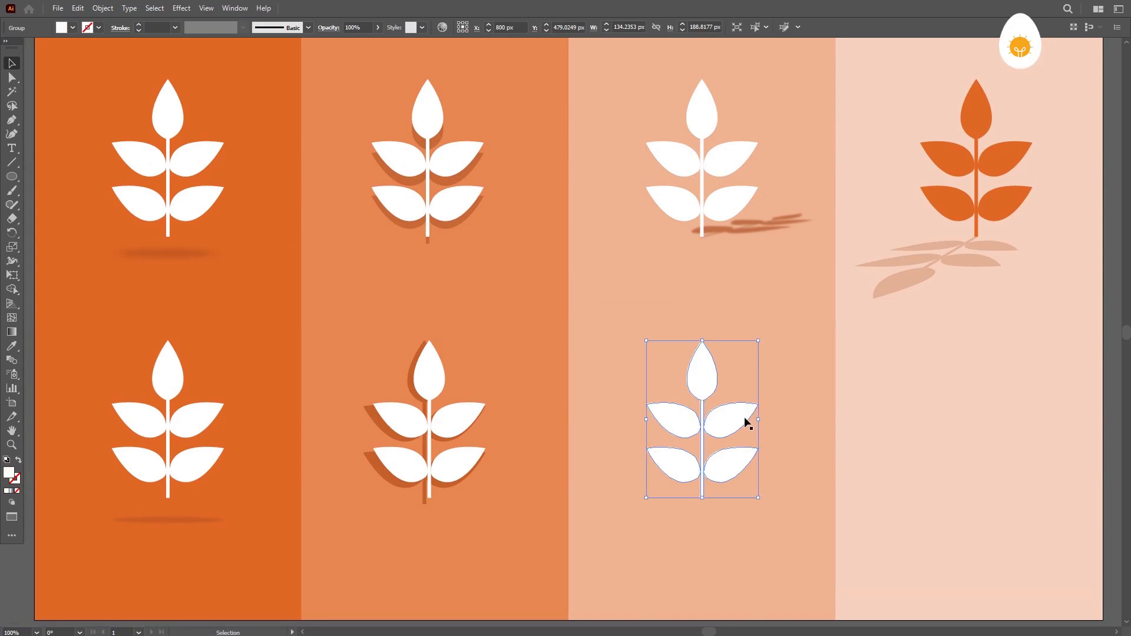
pyautogui.press('i')
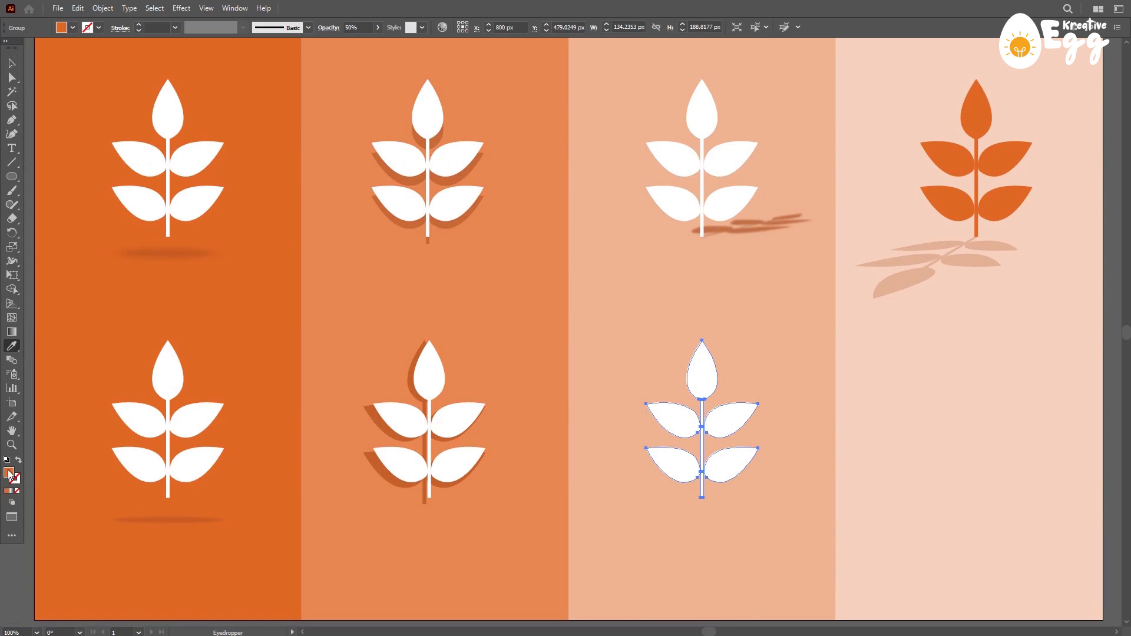
pyautogui.doubleClick(8, 473)
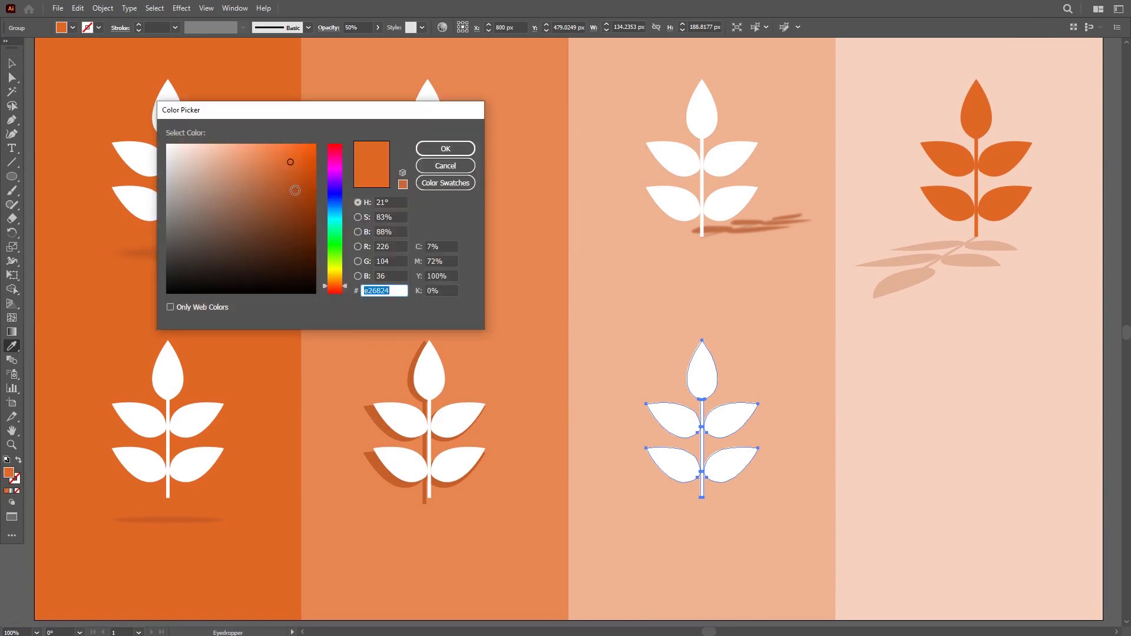
pyautogui.click(446, 148)
pyautogui.click(11, 63)
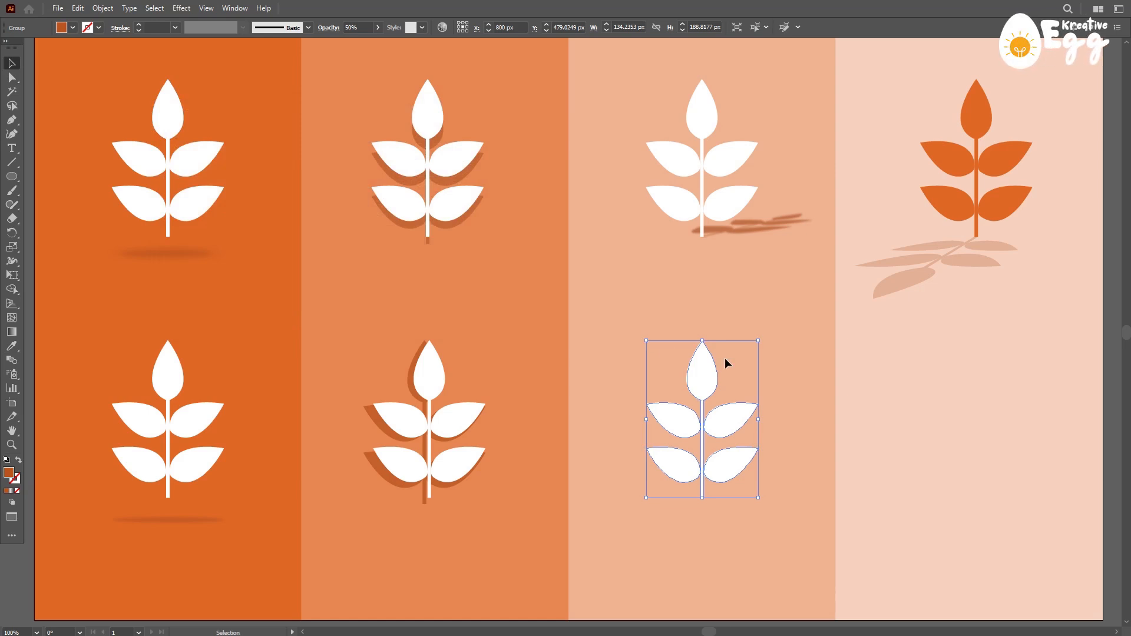
# Free-transform the dark copy by squashing and slanting it rightward from the stem's base to about 165 by 44 px.
pyautogui.click(12, 277)
pyautogui.moveTo(238, 196); pyautogui.dragTo(587, 301)
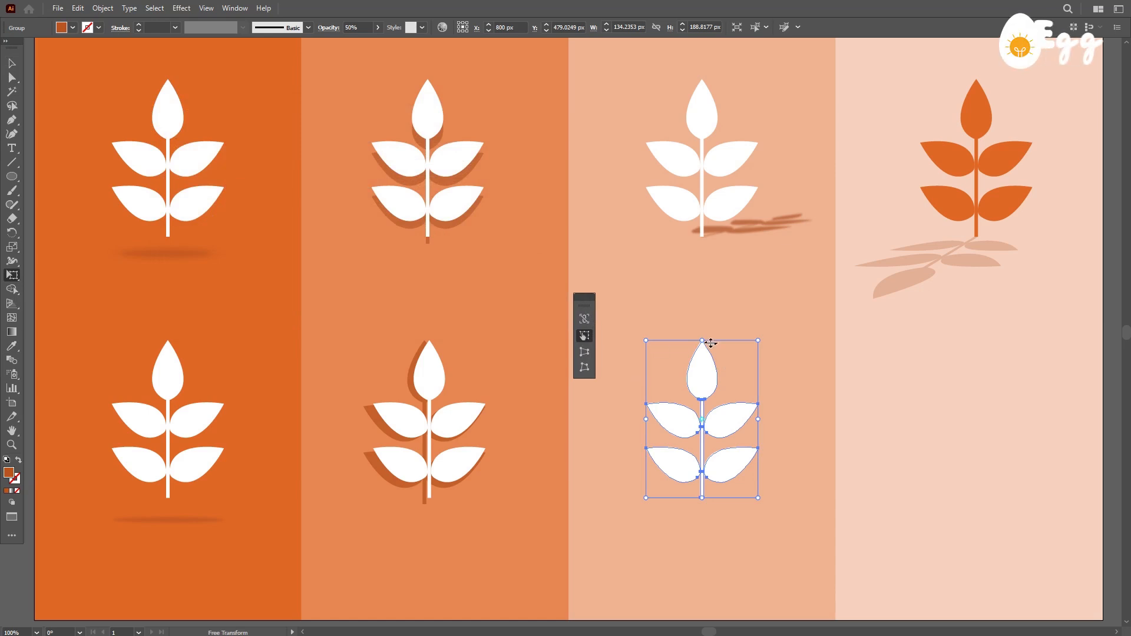
pyautogui.moveTo(712, 349); pyautogui.dragTo(802, 464)
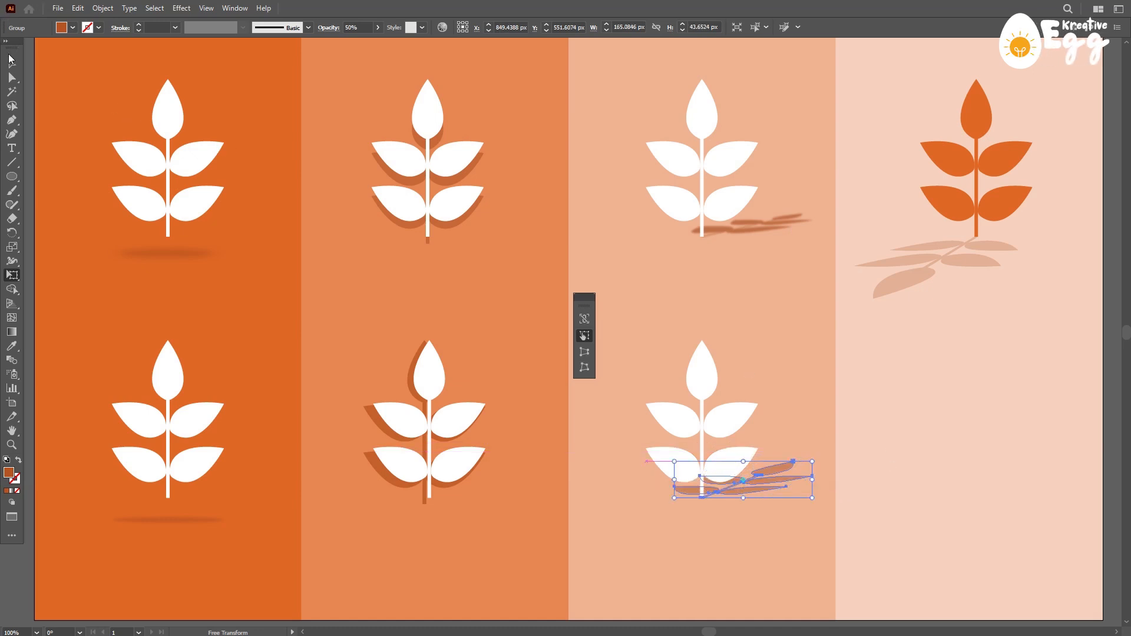
# Flatten the slanted shadow further to about 25 px high, keeping its lower edge at the stem's base.
pyautogui.click(11, 60)
pyautogui.click(753, 412)
pyautogui.click(819, 398)
pyautogui.click(788, 462)
pyautogui.press('e')
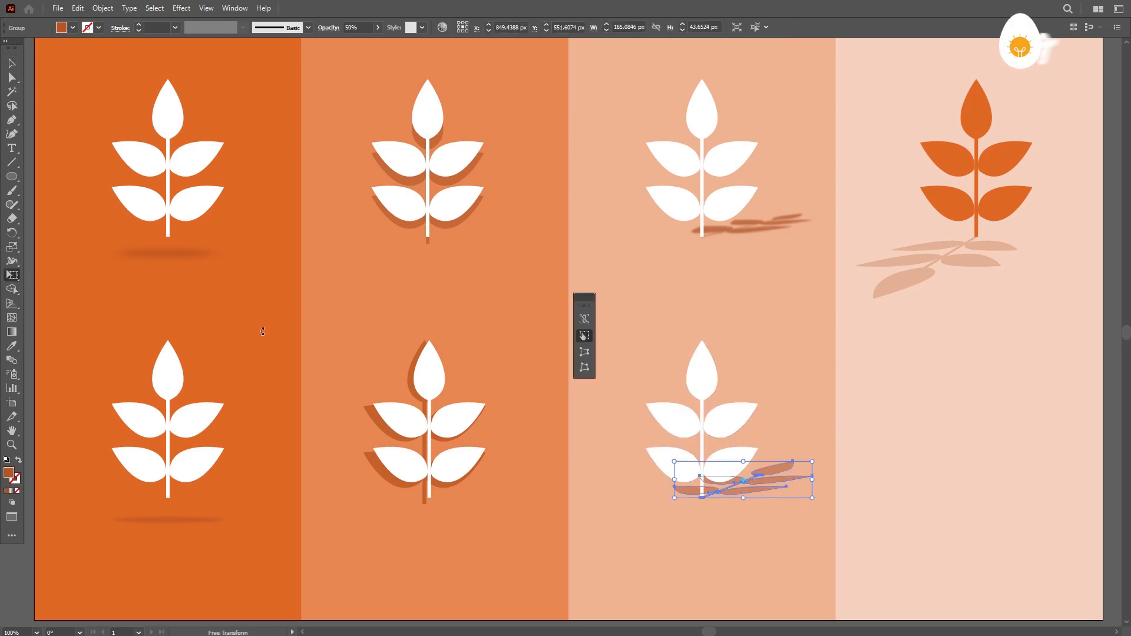
pyautogui.moveTo(755, 469); pyautogui.dragTo(752, 481)
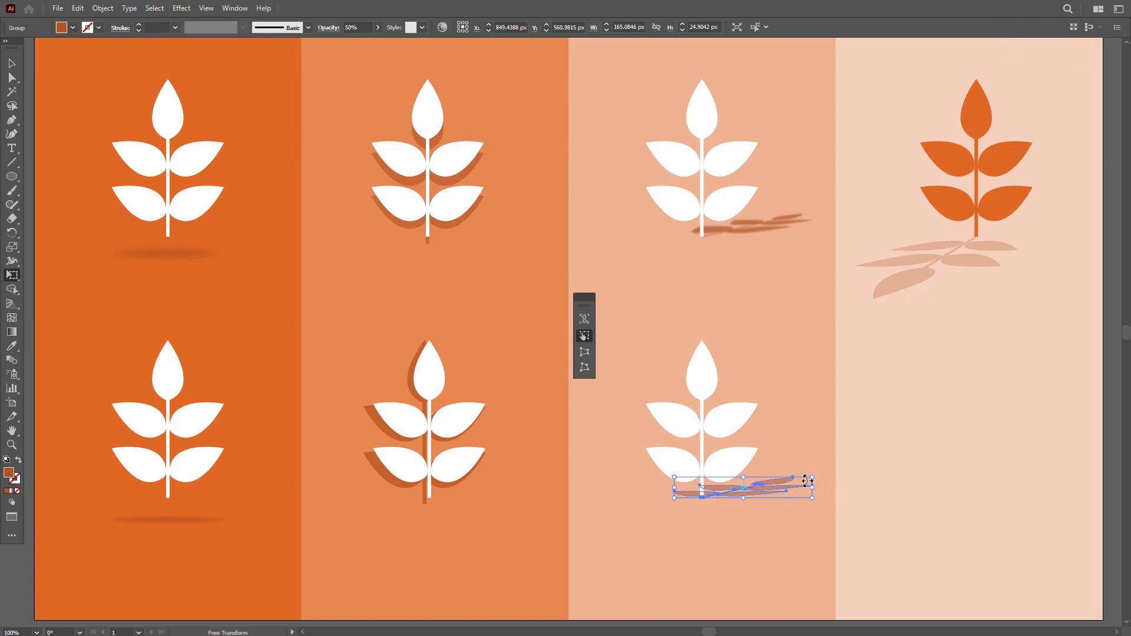
# Narrow the shadow's upper edge with Perspective Distort and slant it rightward to about 143 px wide.
pyautogui.click(585, 352)
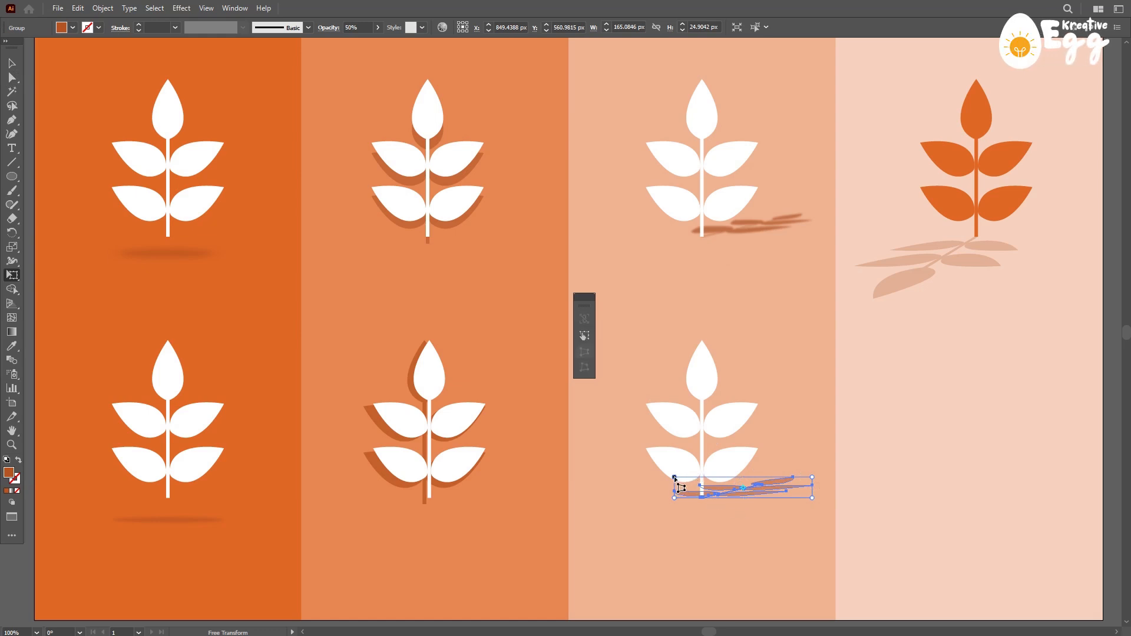
pyautogui.moveTo(677, 478); pyautogui.dragTo(708, 480)
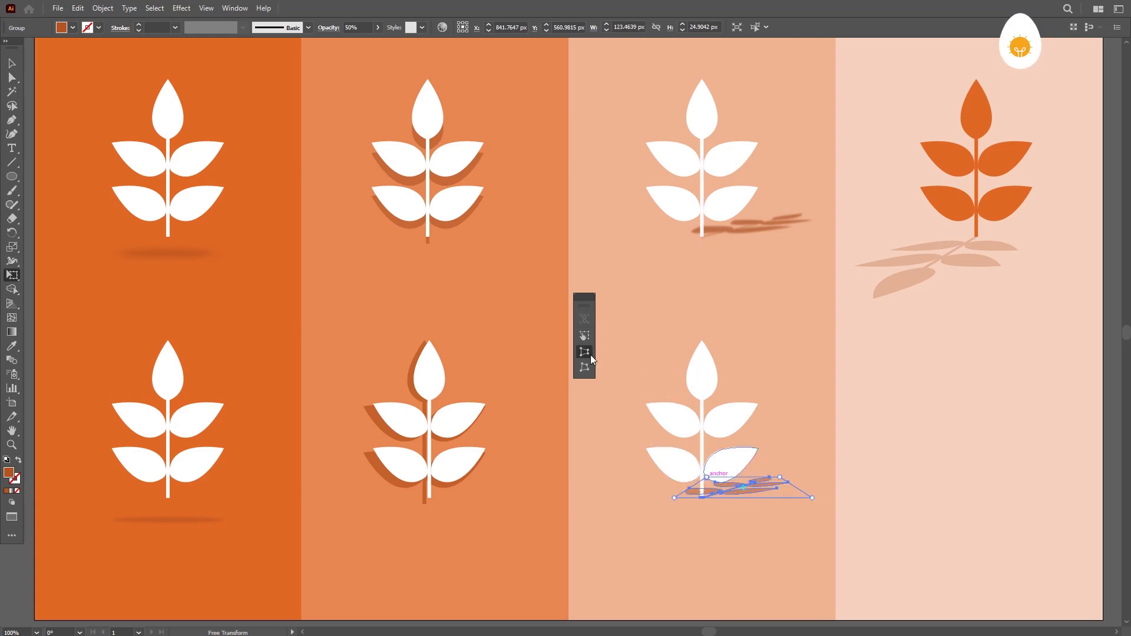
pyautogui.click(584, 335)
pyautogui.moveTo(752, 483); pyautogui.dragTo(785, 484)
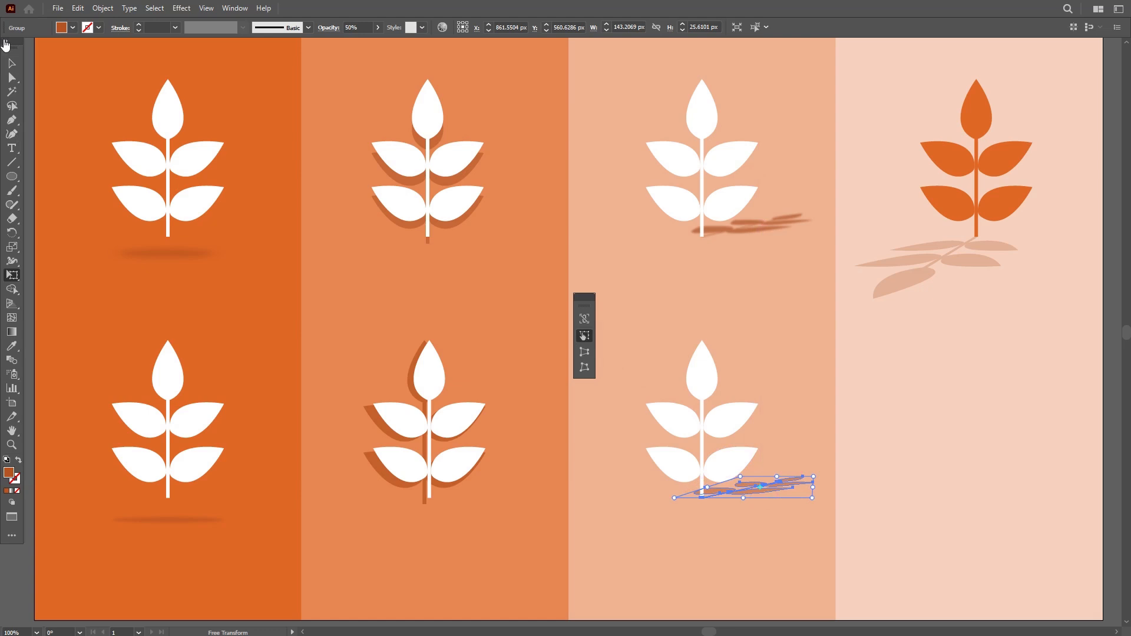
pyautogui.click(12, 64)
pyautogui.click(873, 451)
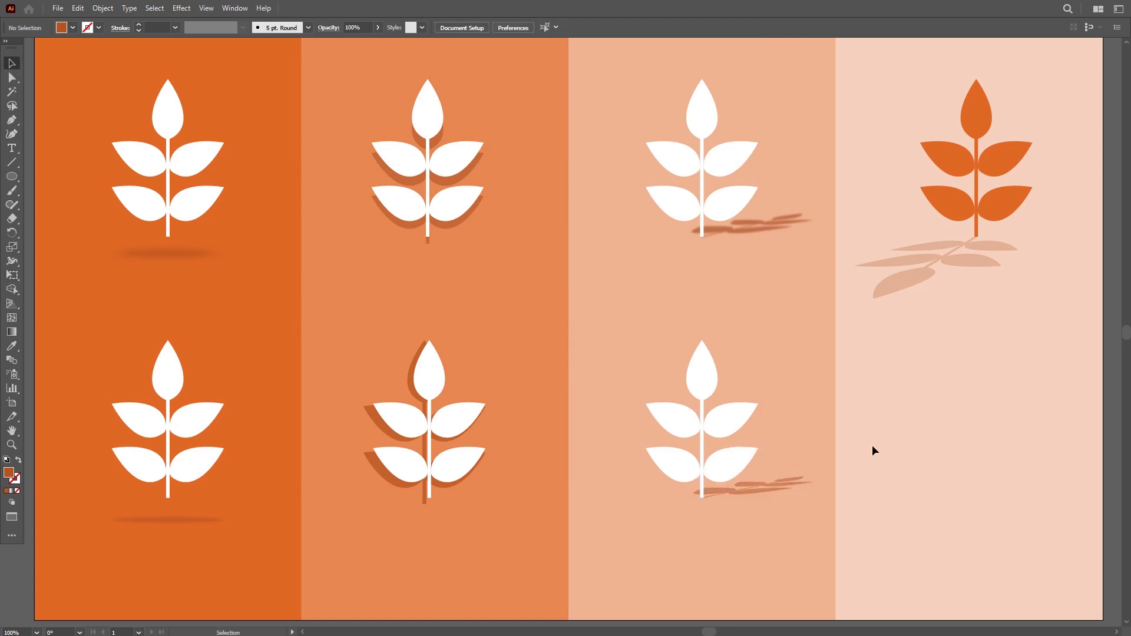
# Apply a Gaussian Blur to the cast shadow of the third panel's lower plant.
pyautogui.click(780, 486)
pyautogui.click(181, 7)
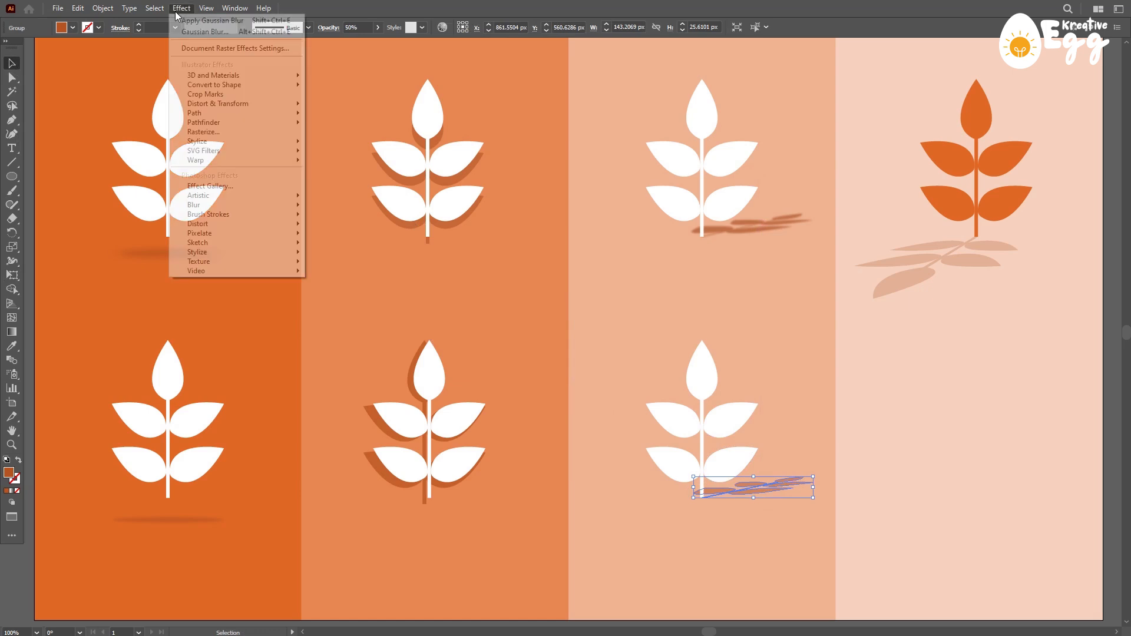
pyautogui.moveTo(276, 205)
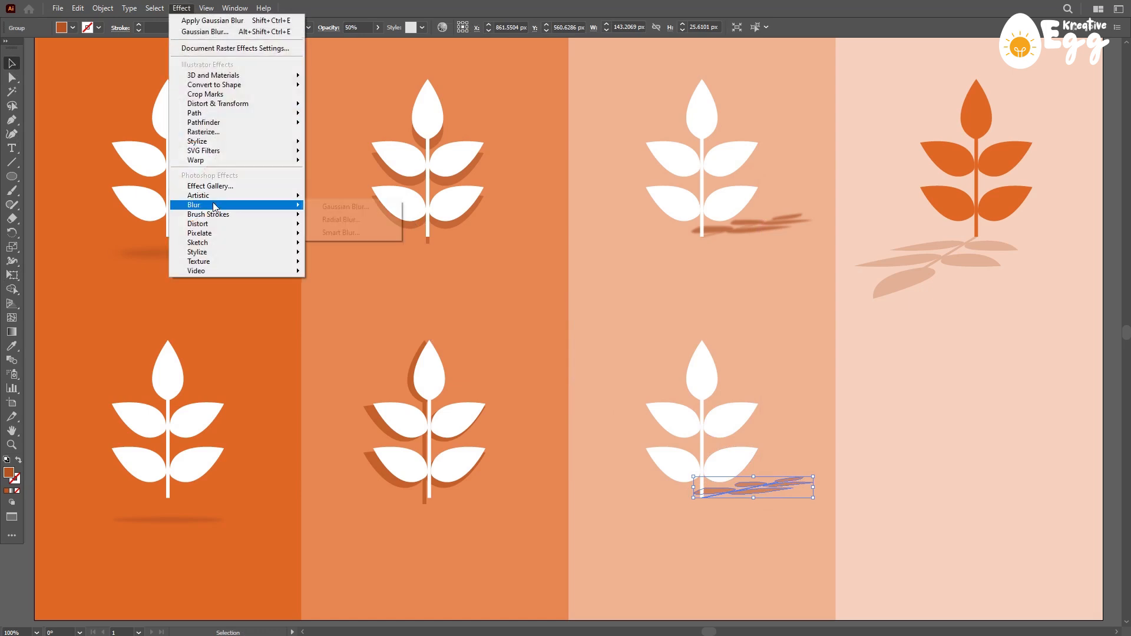
pyautogui.click(379, 206)
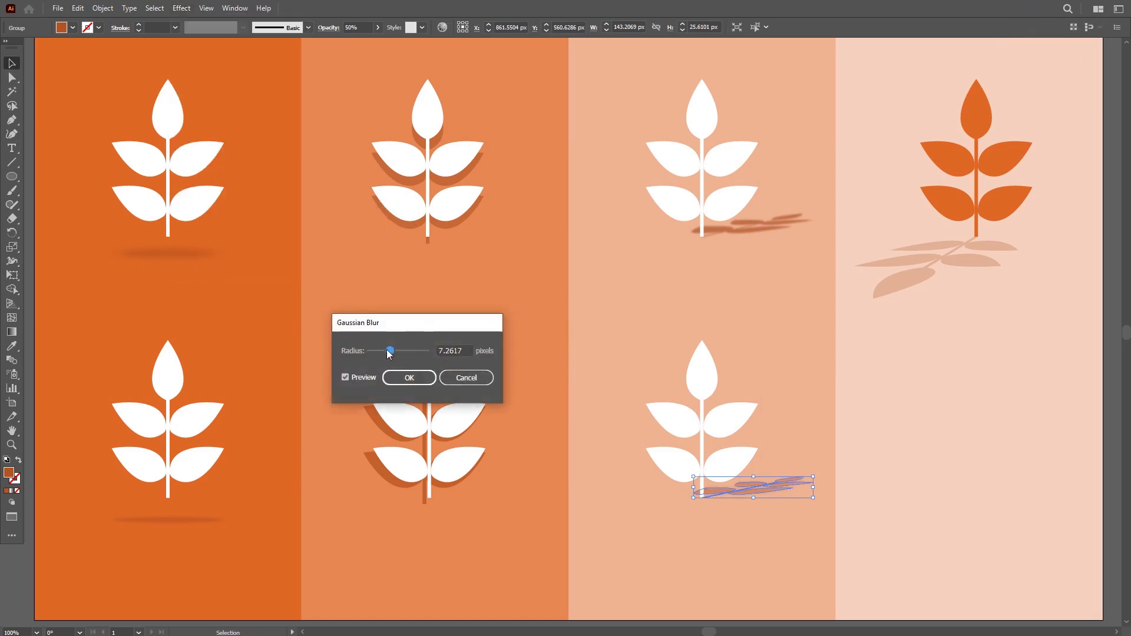
pyautogui.click(407, 379)
pyautogui.click(869, 379)
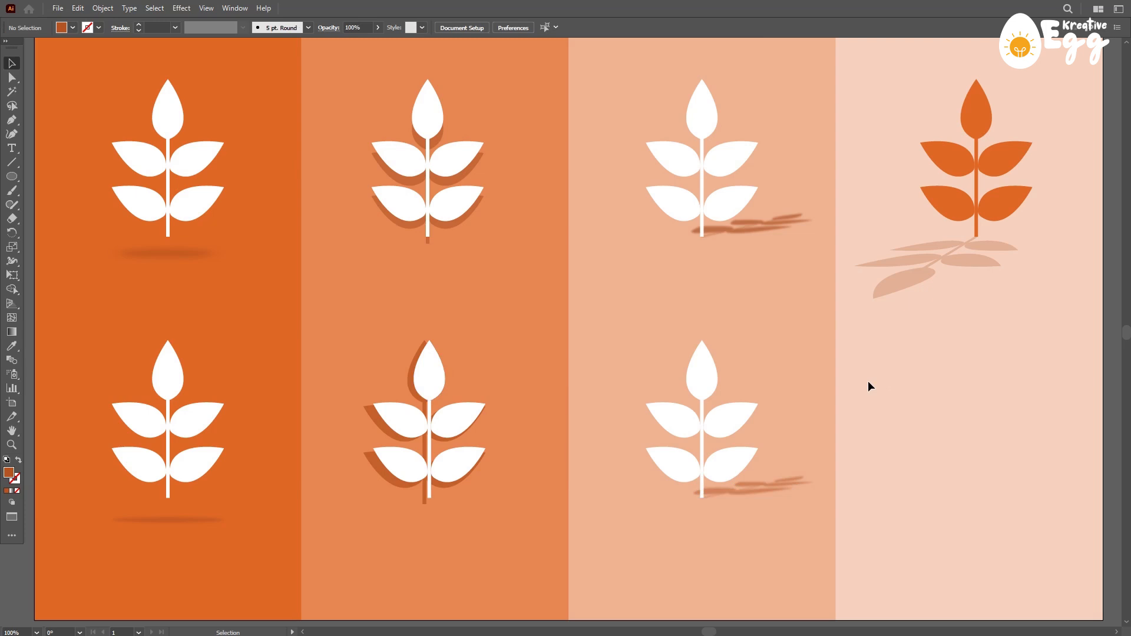
# Duplicate the fourth panel's orange plant straight down below its shadow and place another copy directly behind the duplicate.
pyautogui.click(995, 170)
pyautogui.moveTo(997, 203); pyautogui.dragTo(998, 424)
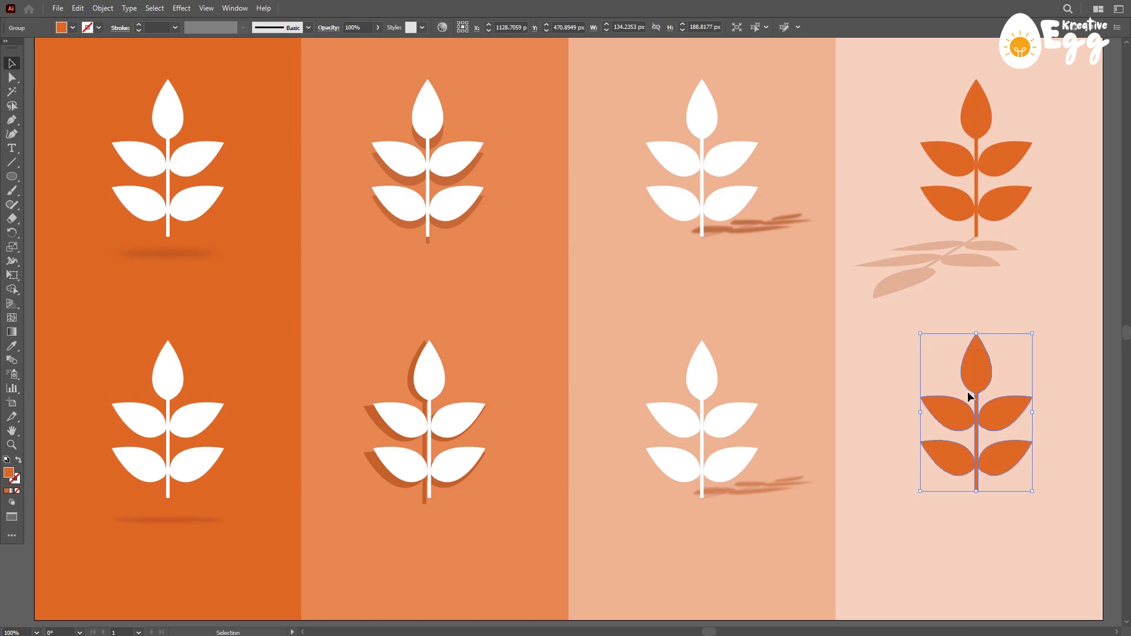
pyautogui.press('a')
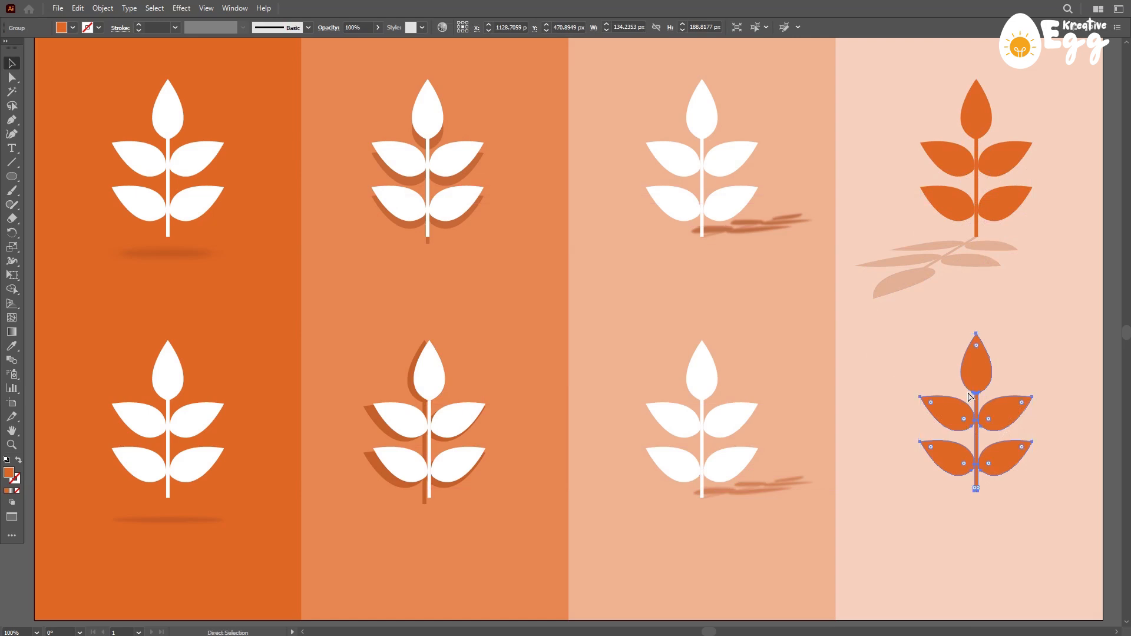
pyautogui.press('v')
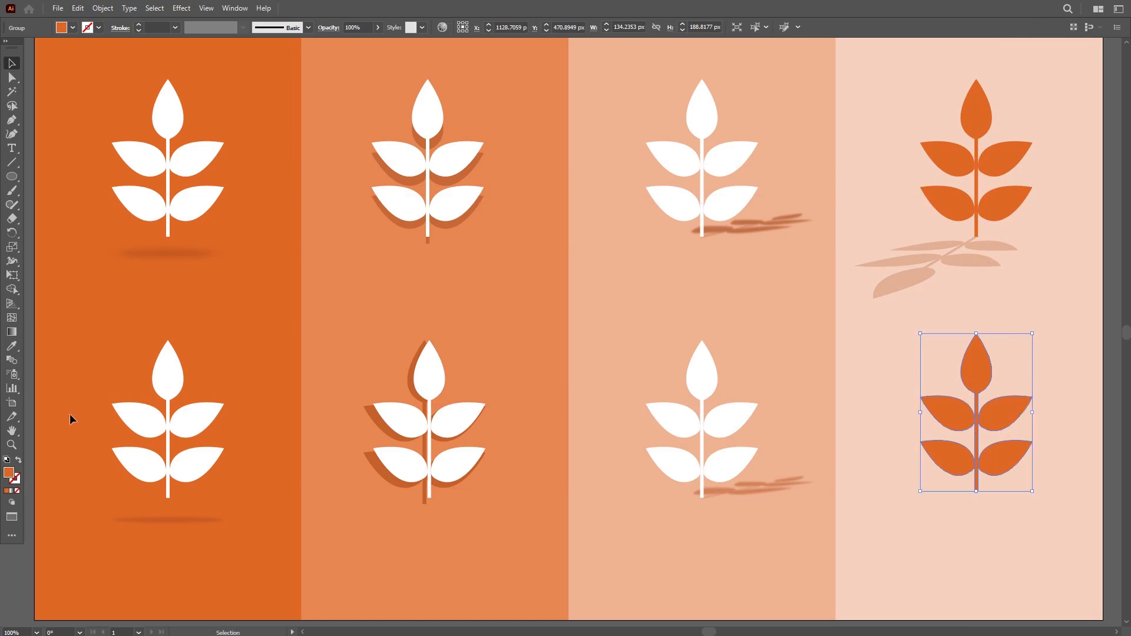
# Fill the rear copy with dark orange b75220 at 30% opacity, starting from the existing shadow's sampled appearance.
pyautogui.click(15, 349)
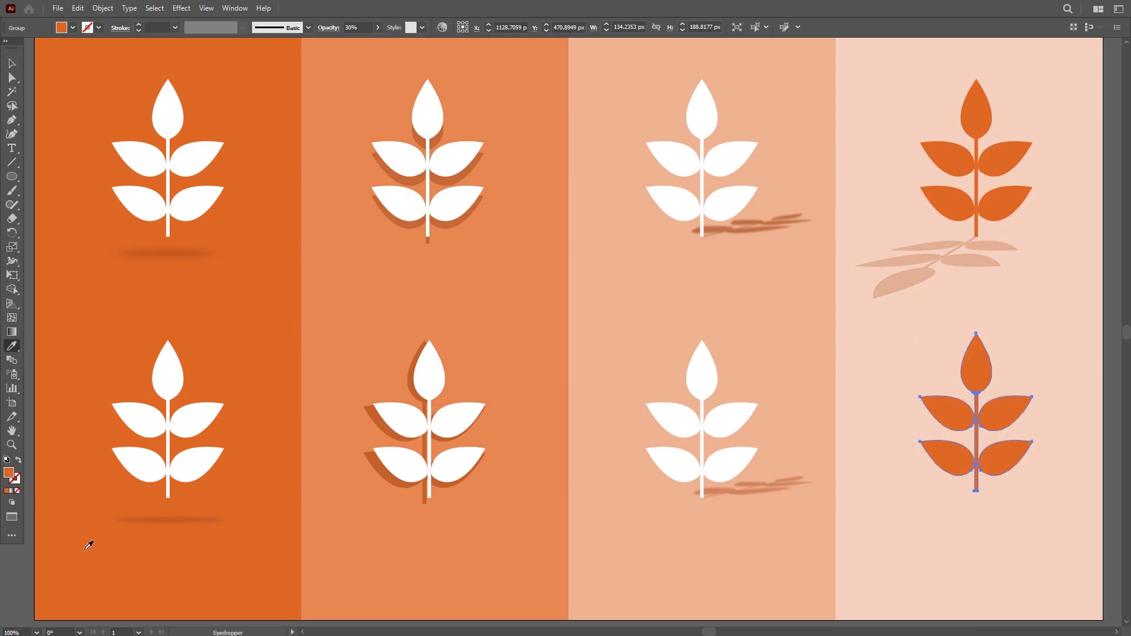
pyautogui.doubleClick(9, 472)
pyautogui.click(290, 186)
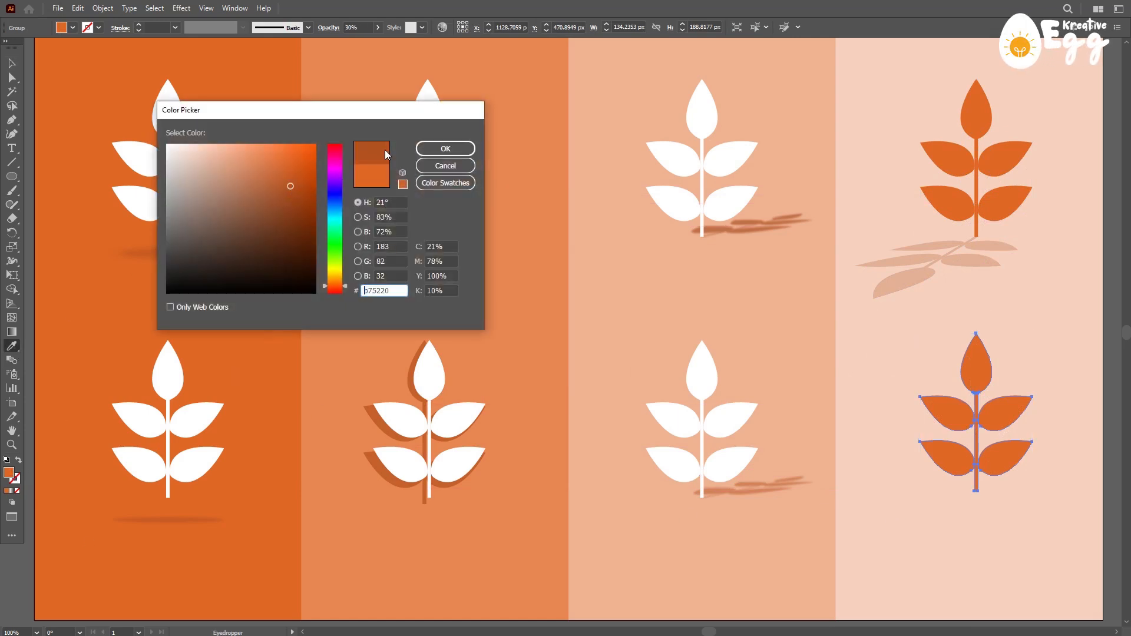
pyautogui.click(429, 150)
pyautogui.click(11, 62)
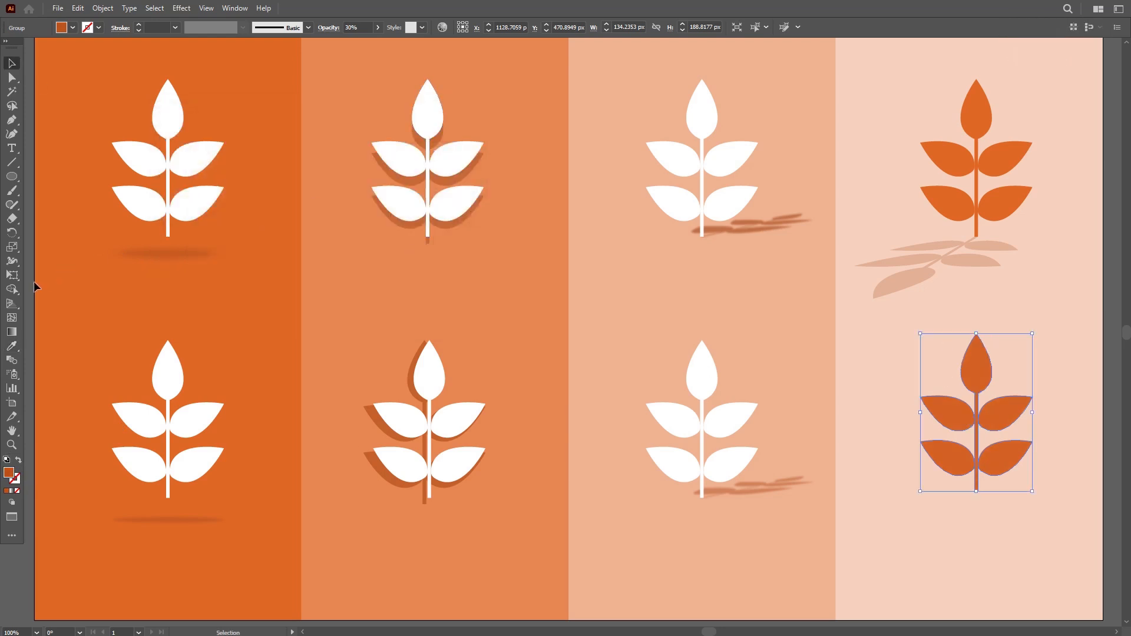
# Flip and slant the rear copy down to the right from the stem's base, about 178 by 61 px.
pyautogui.click(13, 277)
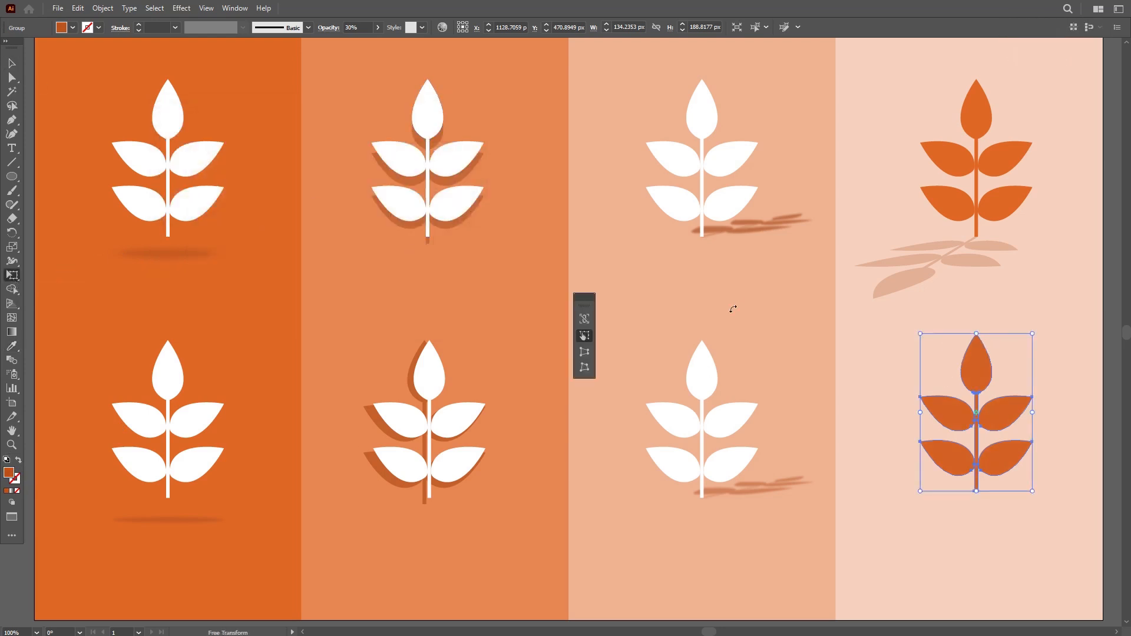
pyautogui.moveTo(976, 334); pyautogui.dragTo(1106, 543)
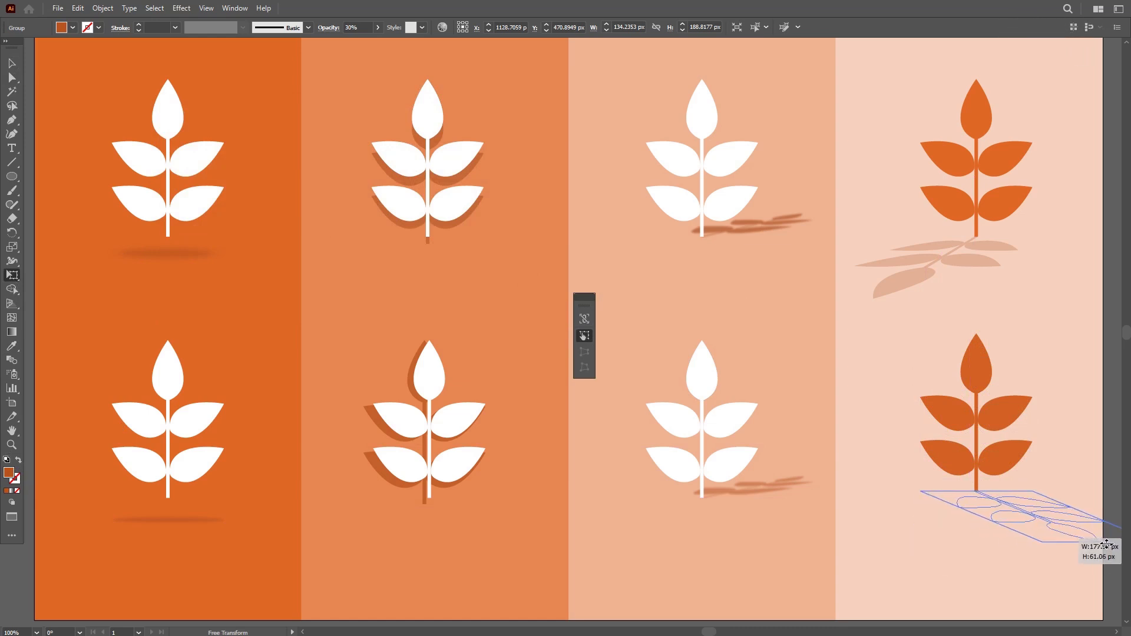
pyautogui.moveTo(1106, 543); pyautogui.dragTo(1105, 543)
# Widen the forward shadow's lower edge with Perspective Distort and reduce its overall width toward the panel's outer edge.
pyautogui.moveTo(1041, 441); pyautogui.dragTo(999, 432)
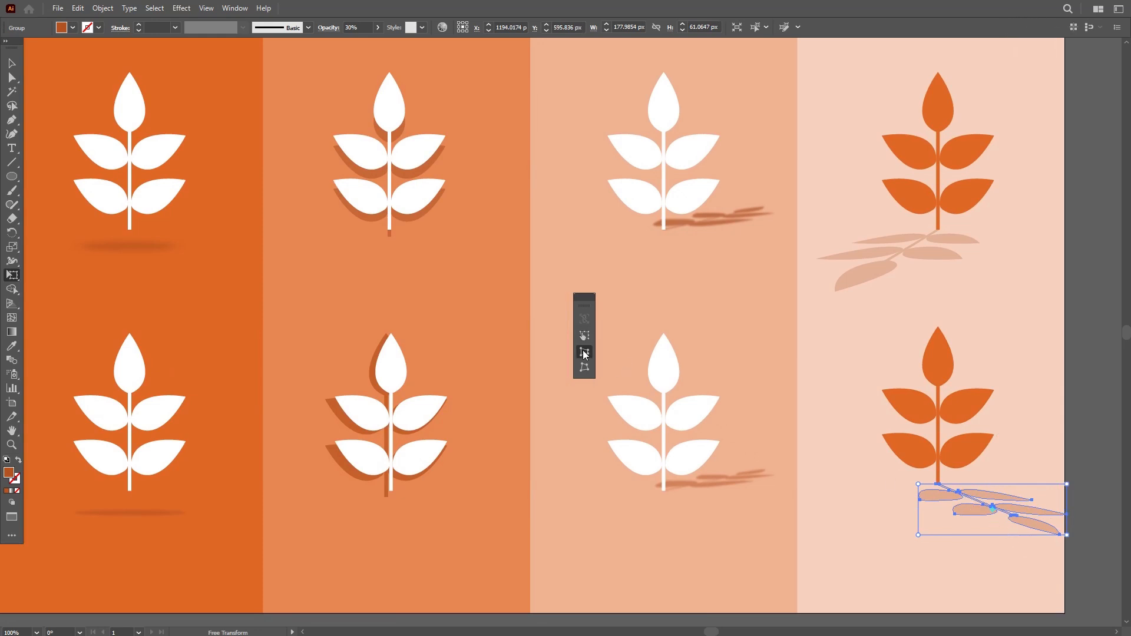
pyautogui.moveTo(918, 536); pyautogui.dragTo(889, 534)
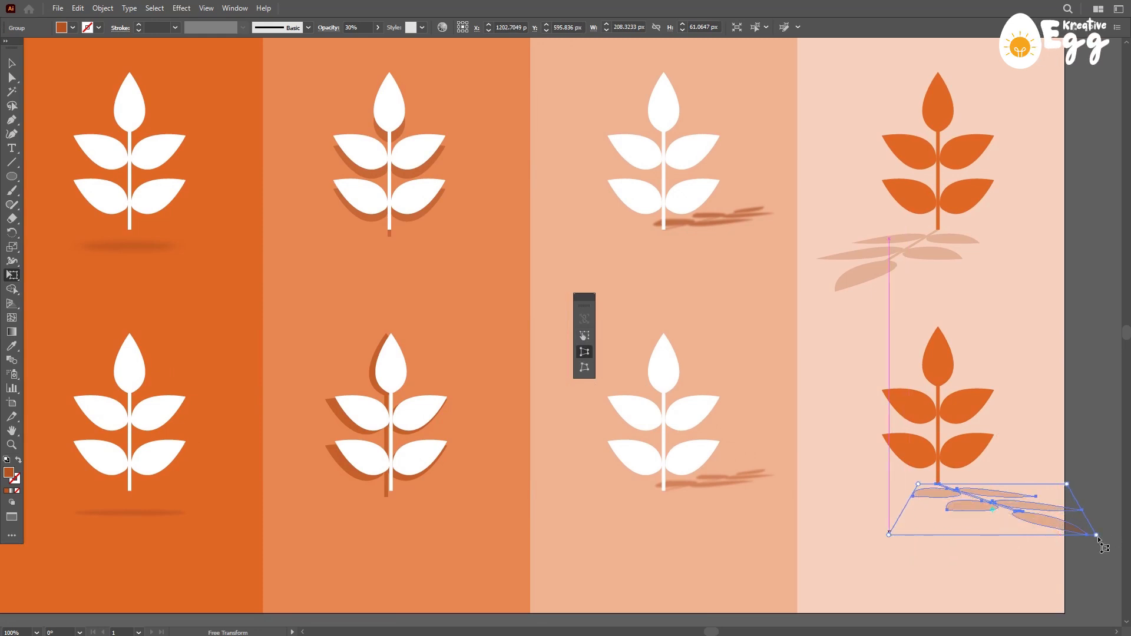
pyautogui.press('v')
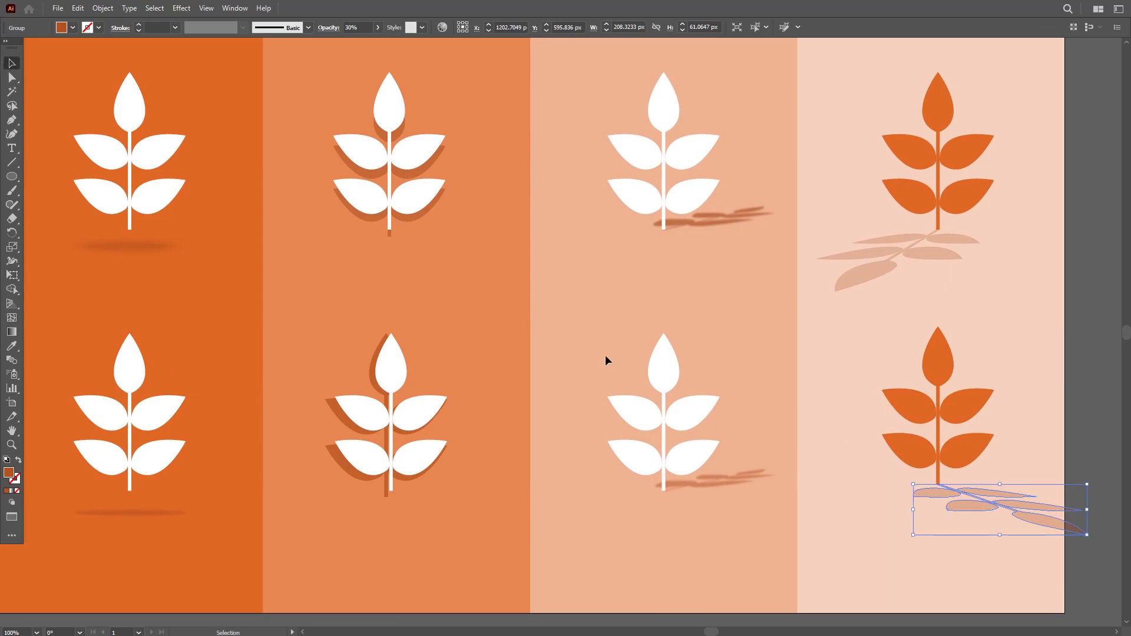
pyautogui.moveTo(1087, 534); pyautogui.dragTo(1067, 533)
pyautogui.click(1066, 401)
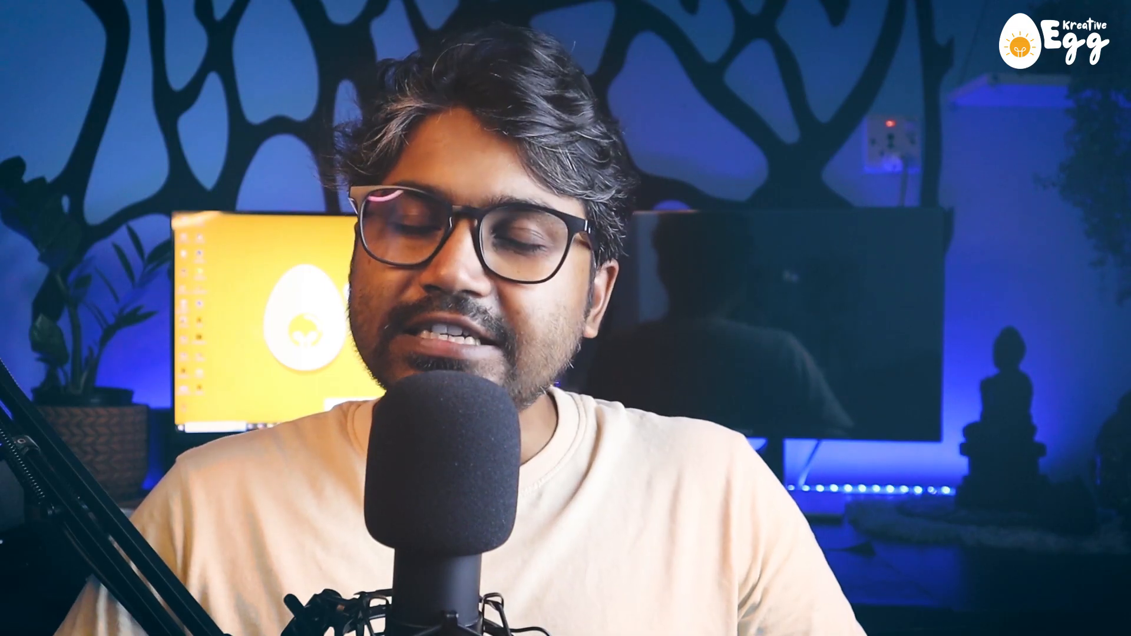